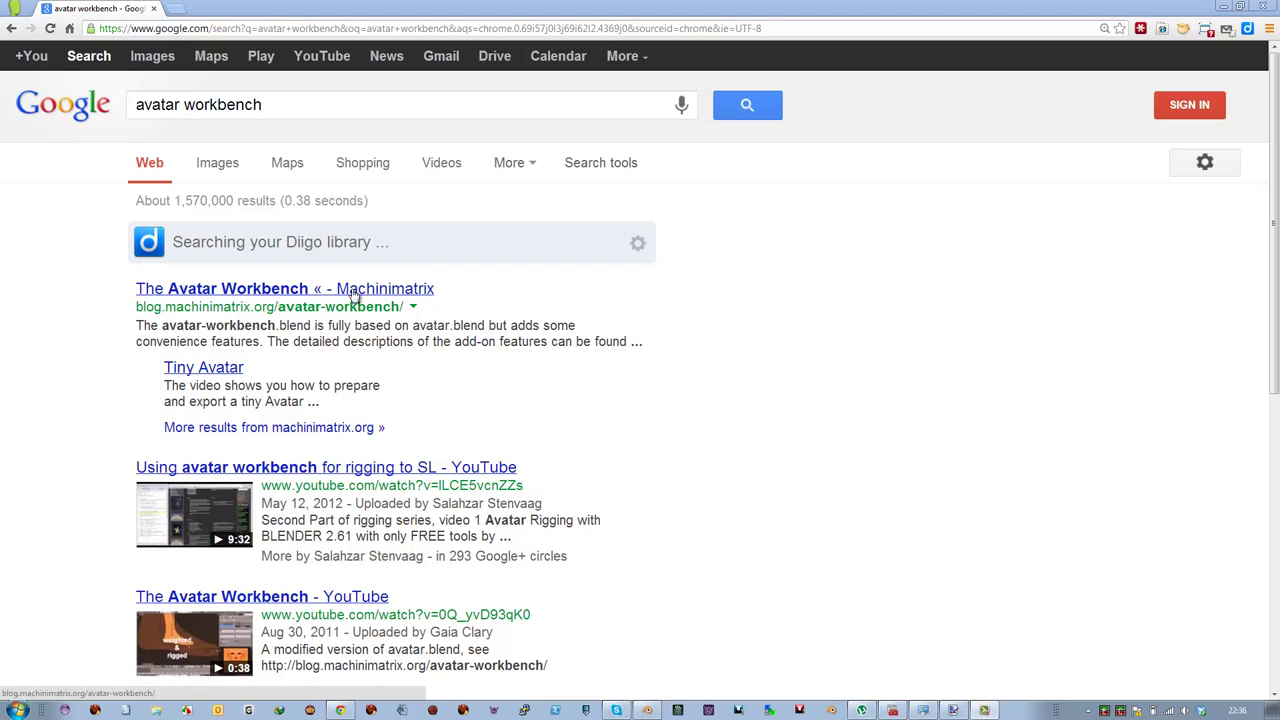
Open the Machinimatrix Avatar Workbench article, scroll to its downloads, and switch to Blender.
{"action": "left_click", "coordinate": [270, 290]}
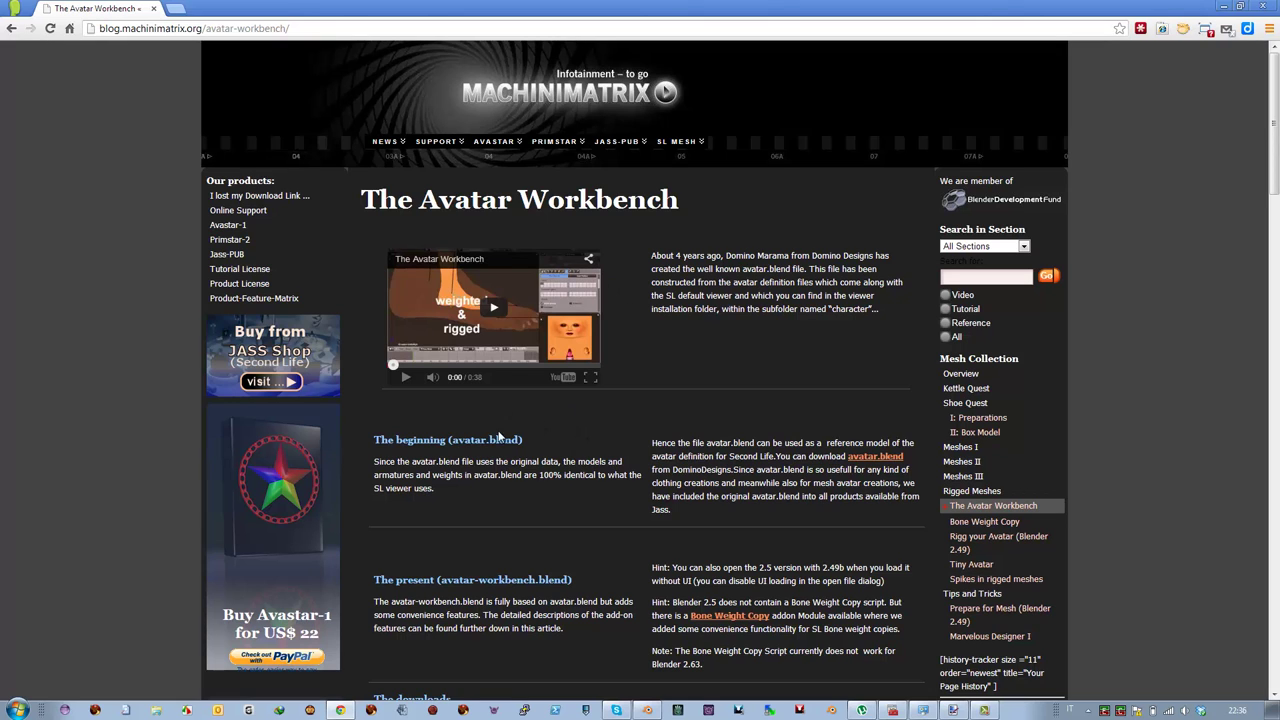
{"action": "scroll", "coordinate": [555, 490], "scroll_direction": "down", "scroll_amount": 3}
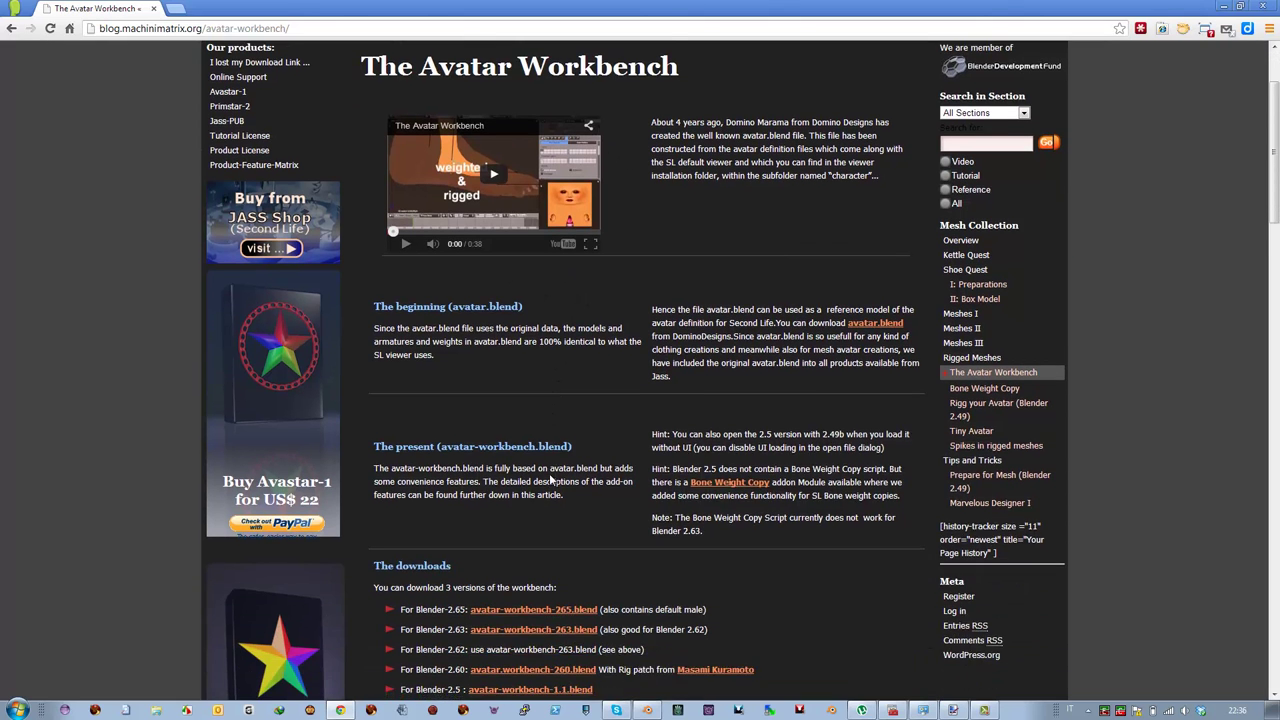
{"action": "scroll", "coordinate": [549, 480], "scroll_direction": "down", "scroll_amount": 2}
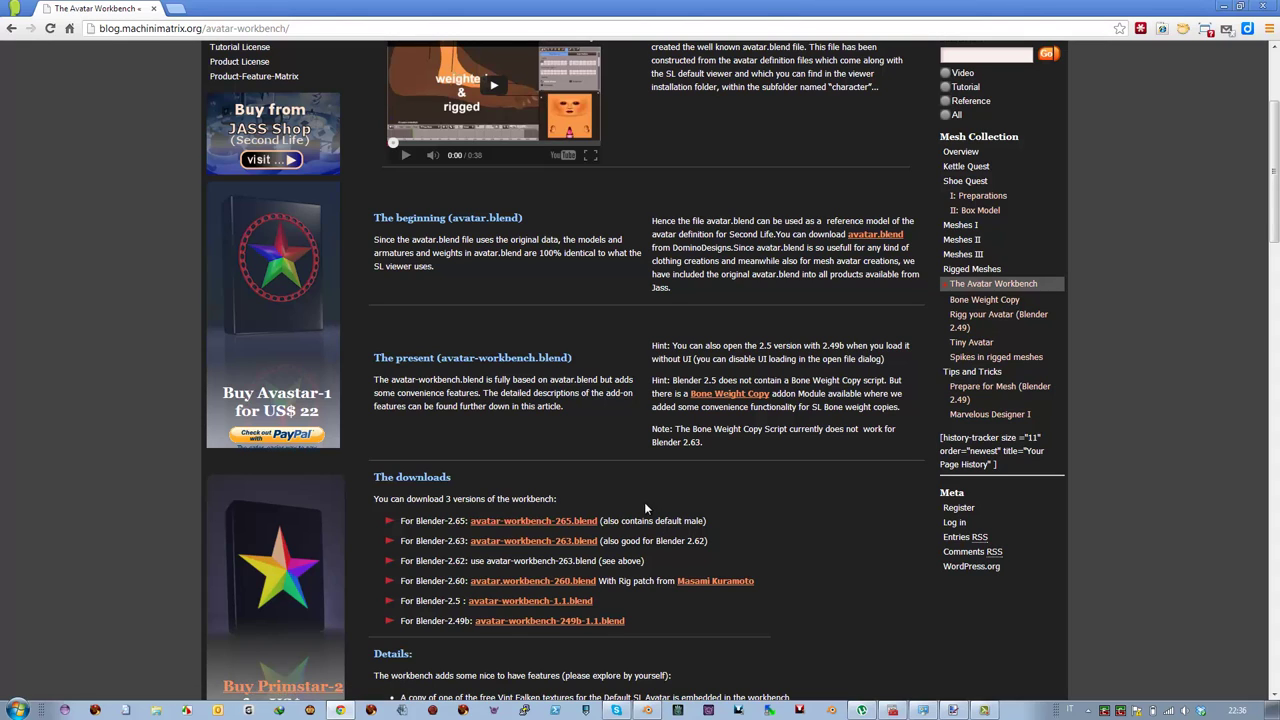
{"action": "left_click", "coordinate": [648, 710]}
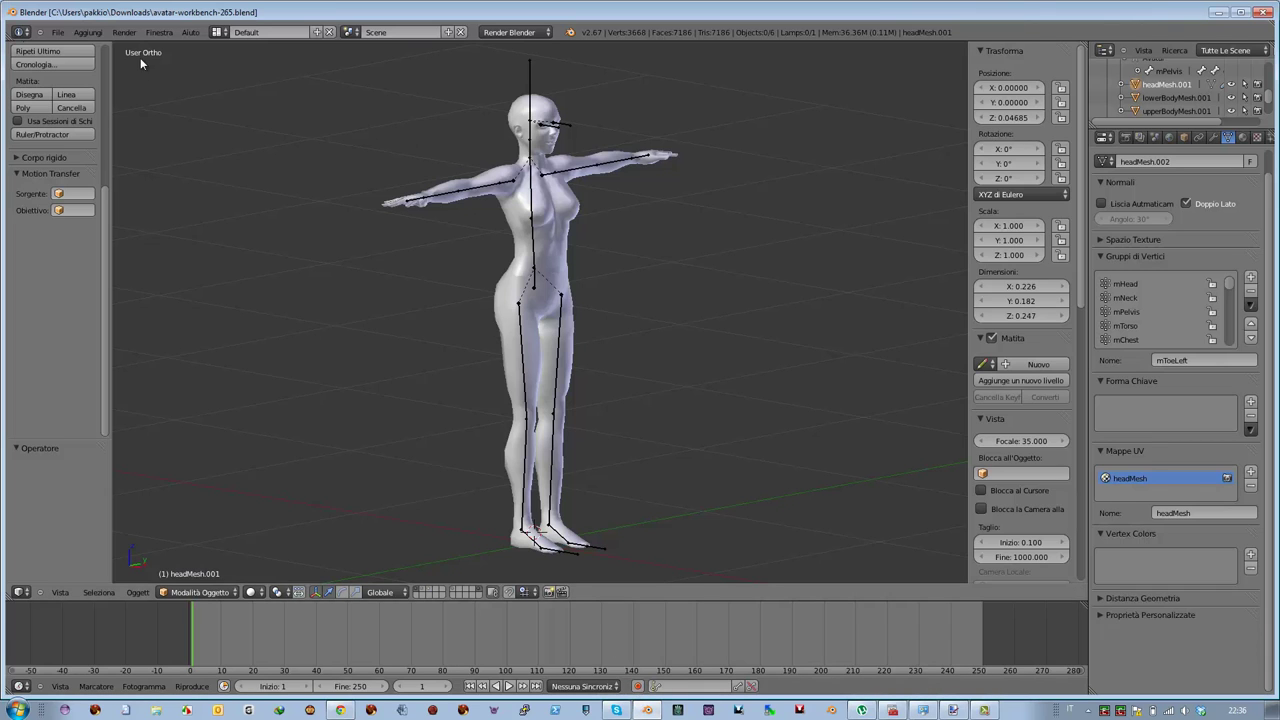
Orbit to a front view and set the scene layers so only the female avatar mesh shows.
{"action": "middle_click_drag", "start_coordinate": [602, 190], "coordinate": [484, 199]}
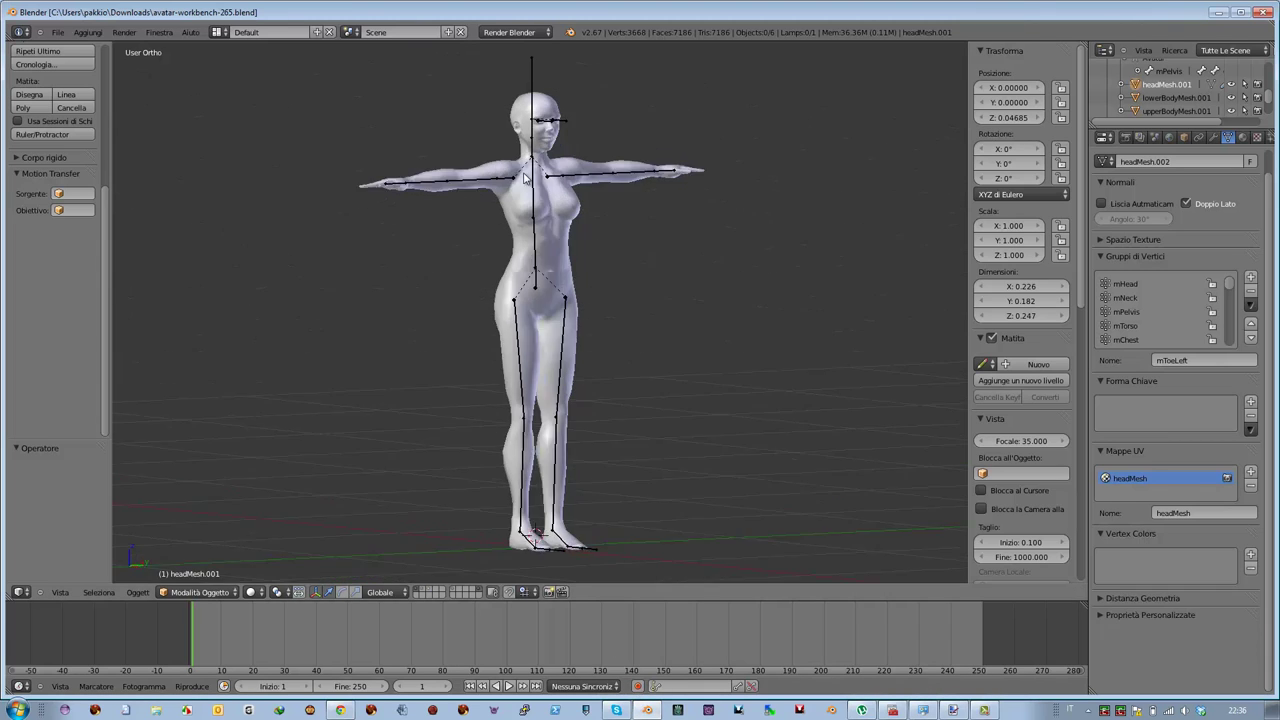
{"action": "left_click", "coordinate": [421, 592]}
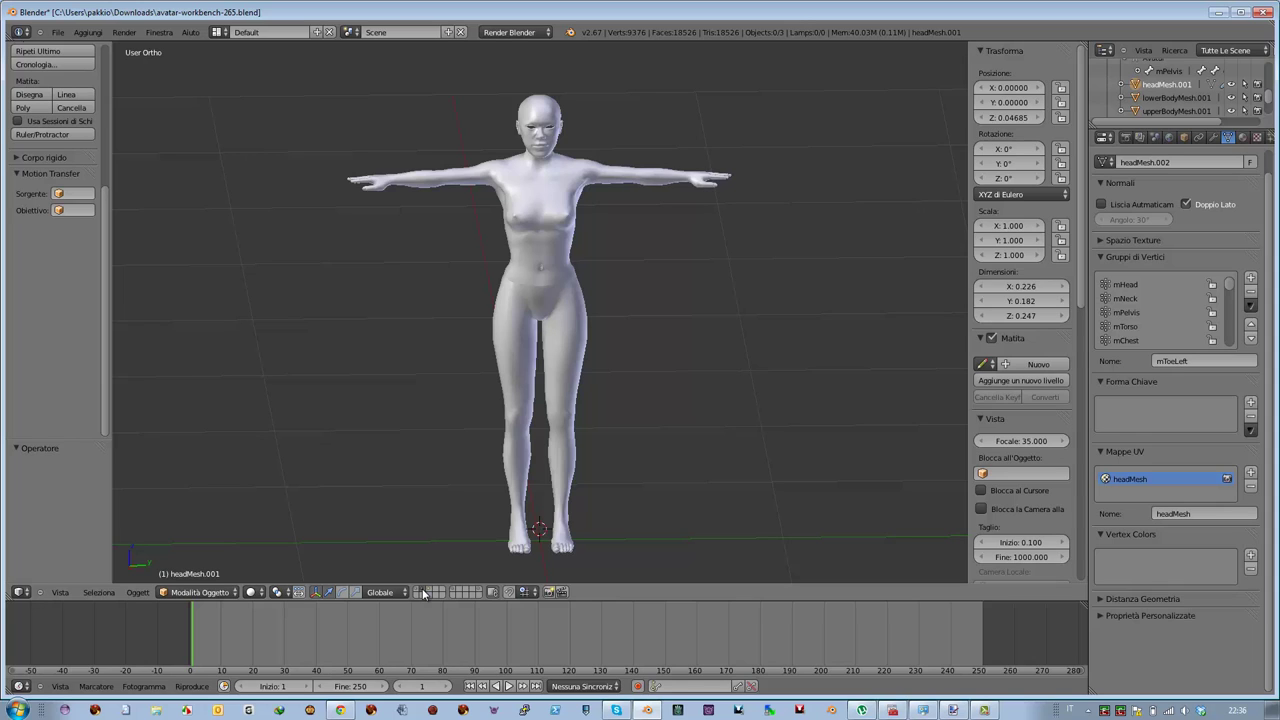
{"action": "left_click", "coordinate": [431, 592]}
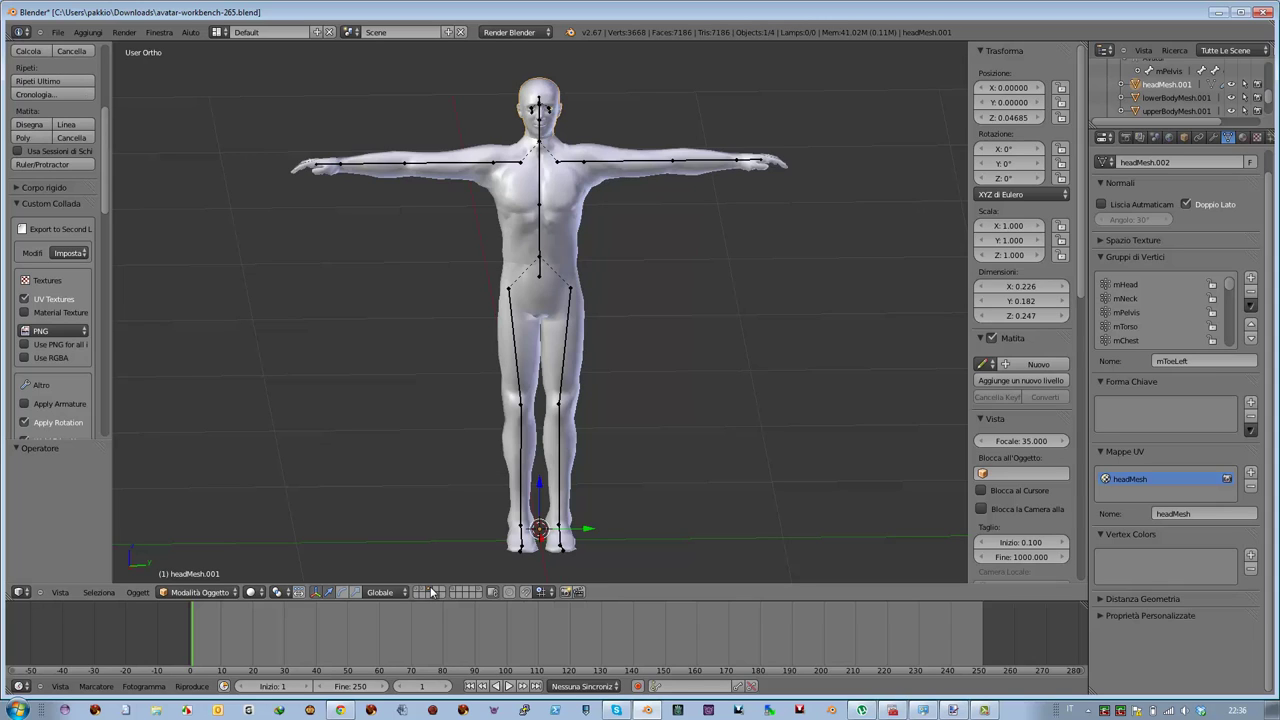
{"action": "left_click", "coordinate": [421, 592]}
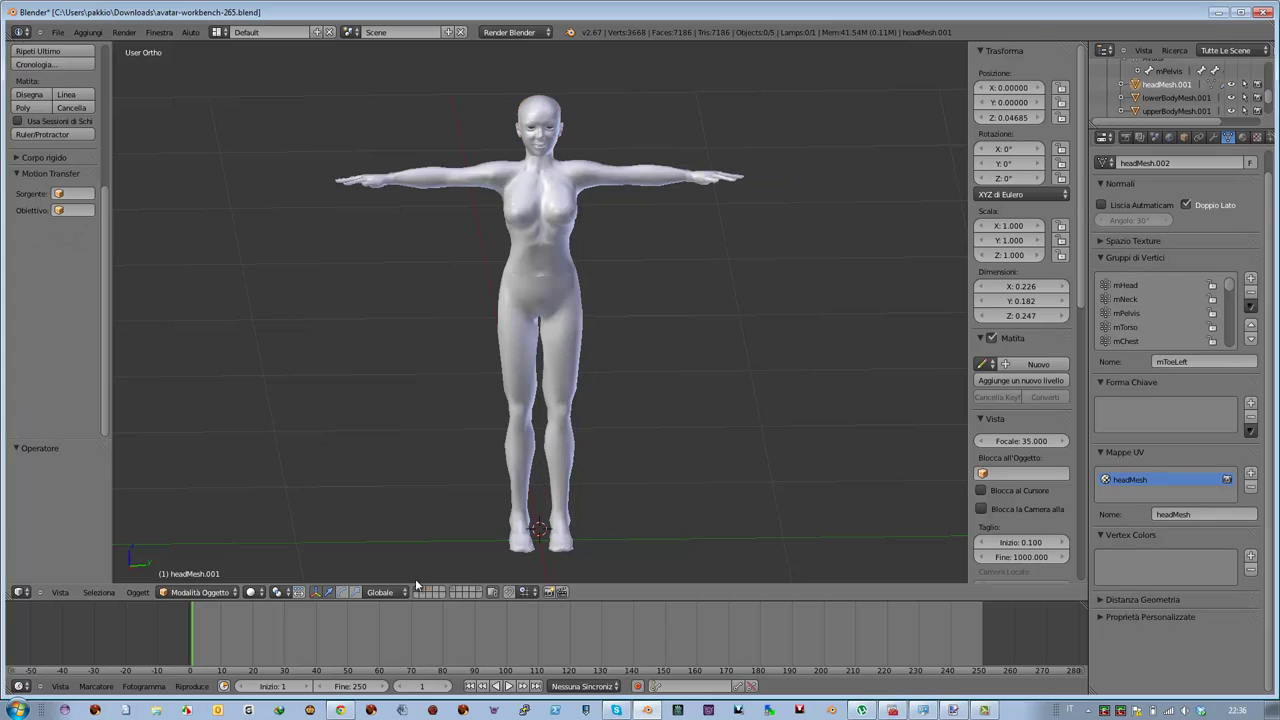
{"action": "scroll", "coordinate": [538, 270], "scroll_direction": "up", "scroll_amount": 4}
{"action": "scroll", "coordinate": [521, 240], "scroll_direction": "down", "scroll_amount": 4}
{"action": "mouse_move", "coordinate": [521, 238]}
{"action": "middle_mouse_down"}
{"action": "mouse_move", "coordinate": [551, 260]}
{"action": "mouse_move", "coordinate": [542, 214]}
{"action": "mouse_move", "coordinate": [530, 249]}
{"action": "mouse_move", "coordinate": [519, 227]}
{"action": "middle_mouse_up"}
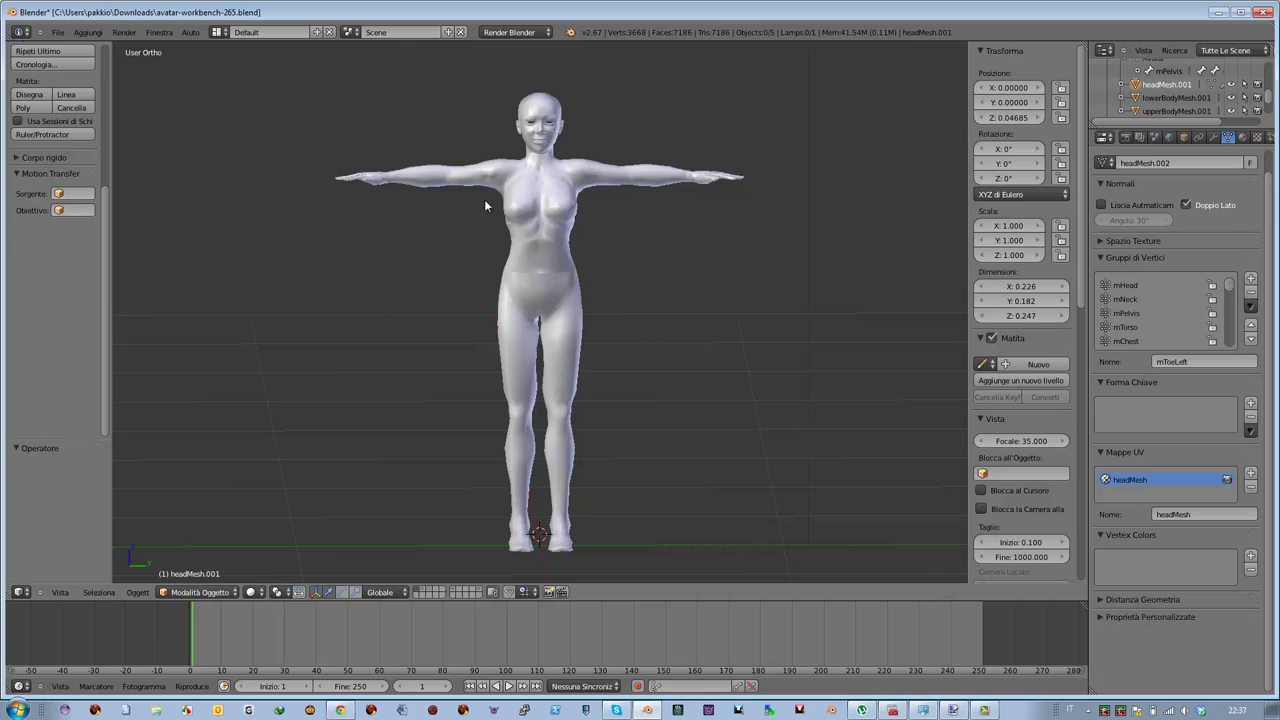
Put upperBody in Edit Mode, deselect all vertices, and turn off 'Limit selection to visible'.
{"action": "right_click", "coordinate": [545, 219]}
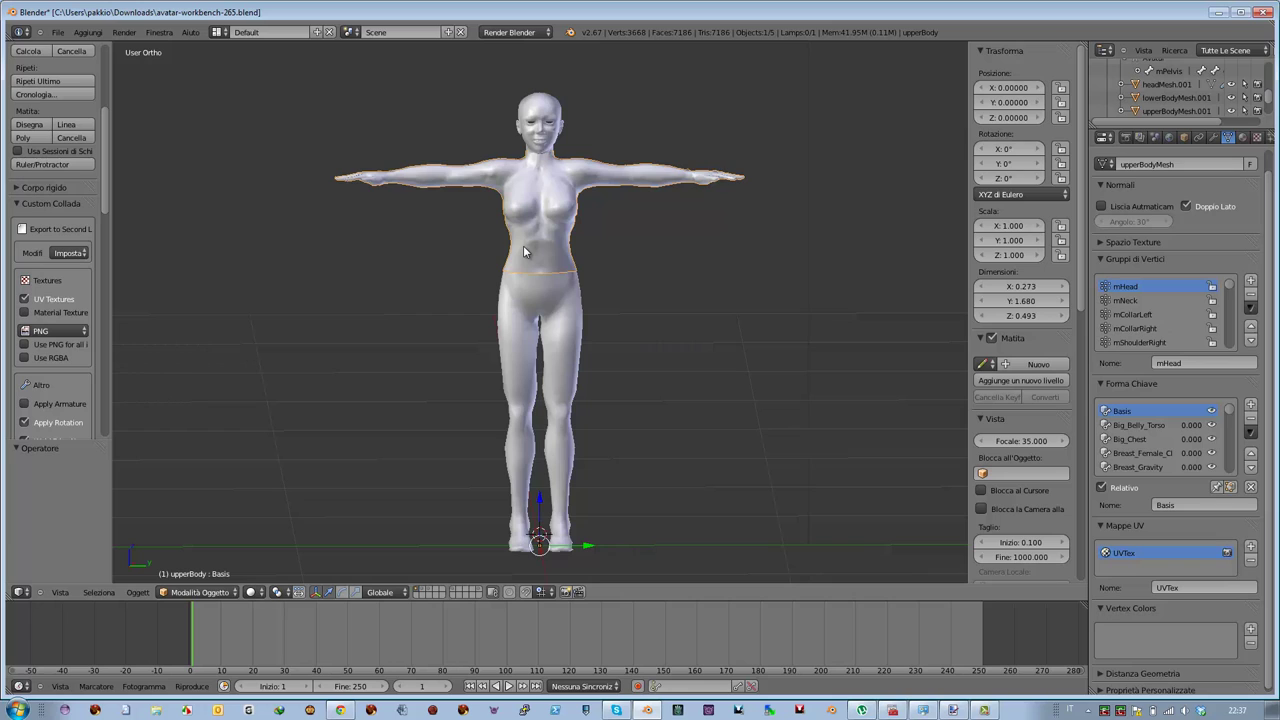
{"action": "key", "text": "Tab"}
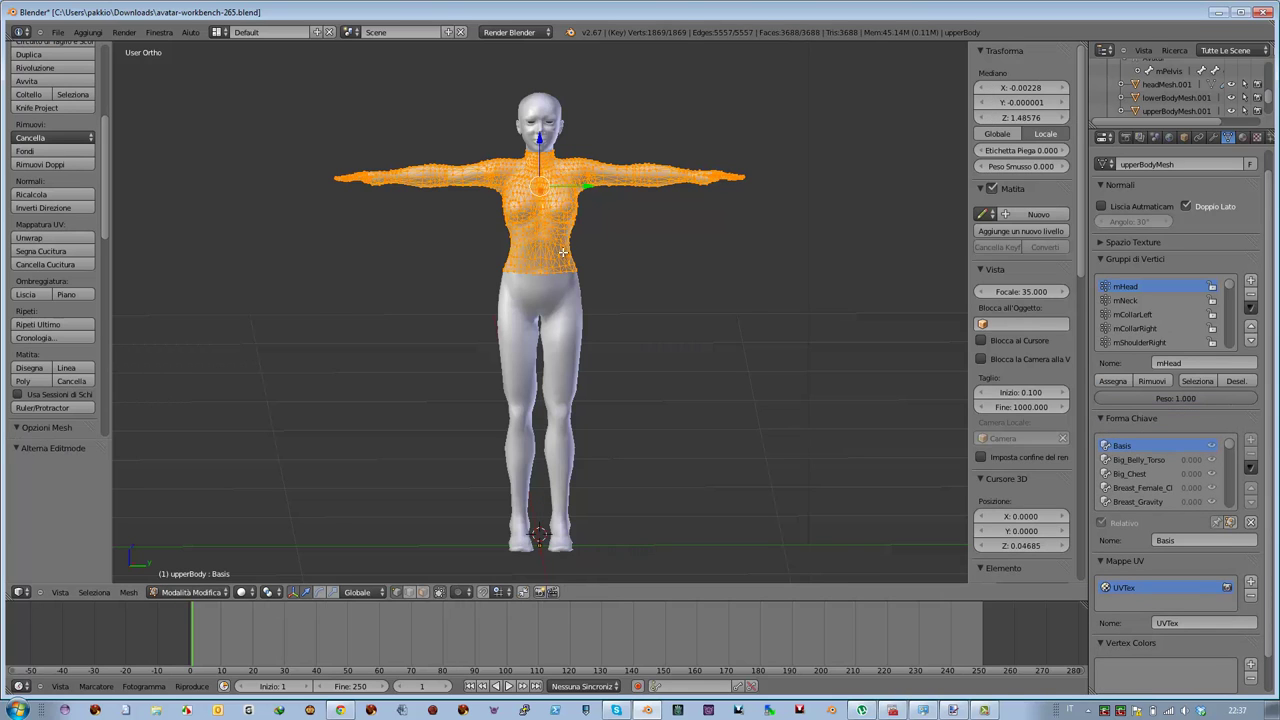
{"action": "scroll", "coordinate": [563, 250], "scroll_direction": "up", "scroll_amount": 1}
{"action": "scroll", "coordinate": [521, 183], "scroll_direction": "up", "scroll_amount": 1, "text": "shift"}
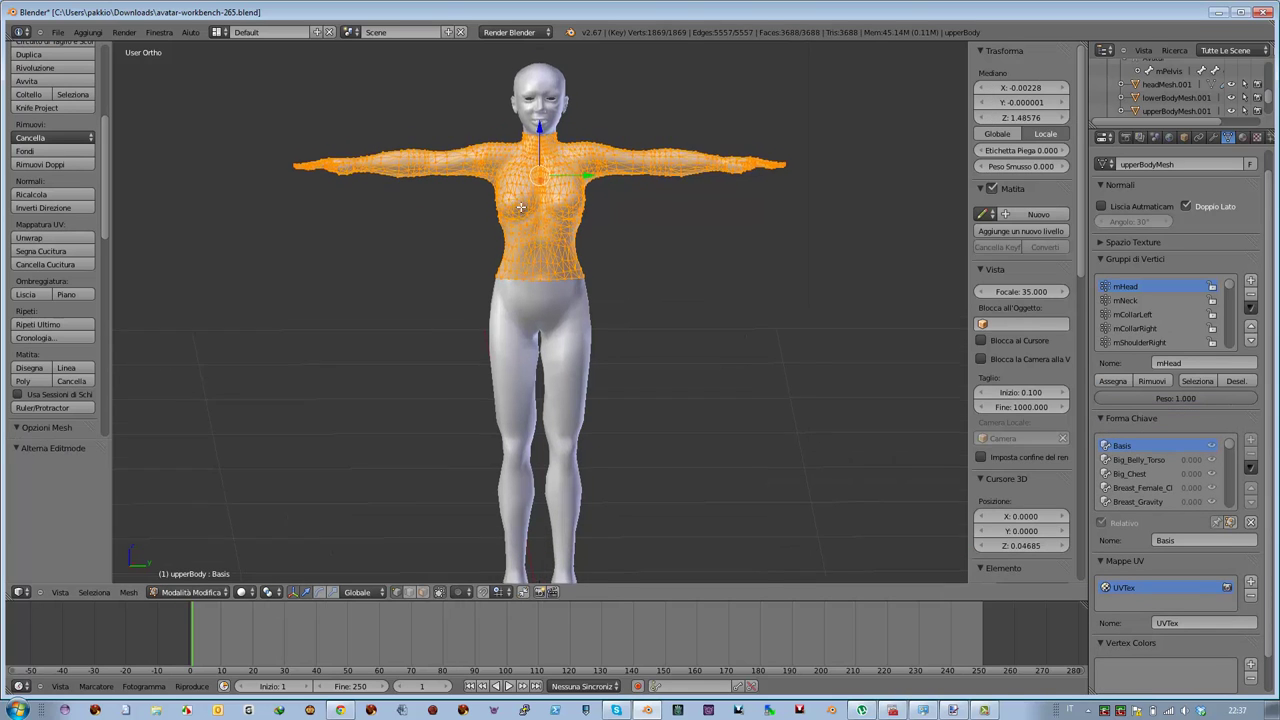
{"action": "scroll", "coordinate": [521, 183], "scroll_direction": "up", "scroll_amount": 3, "text": "shift"}
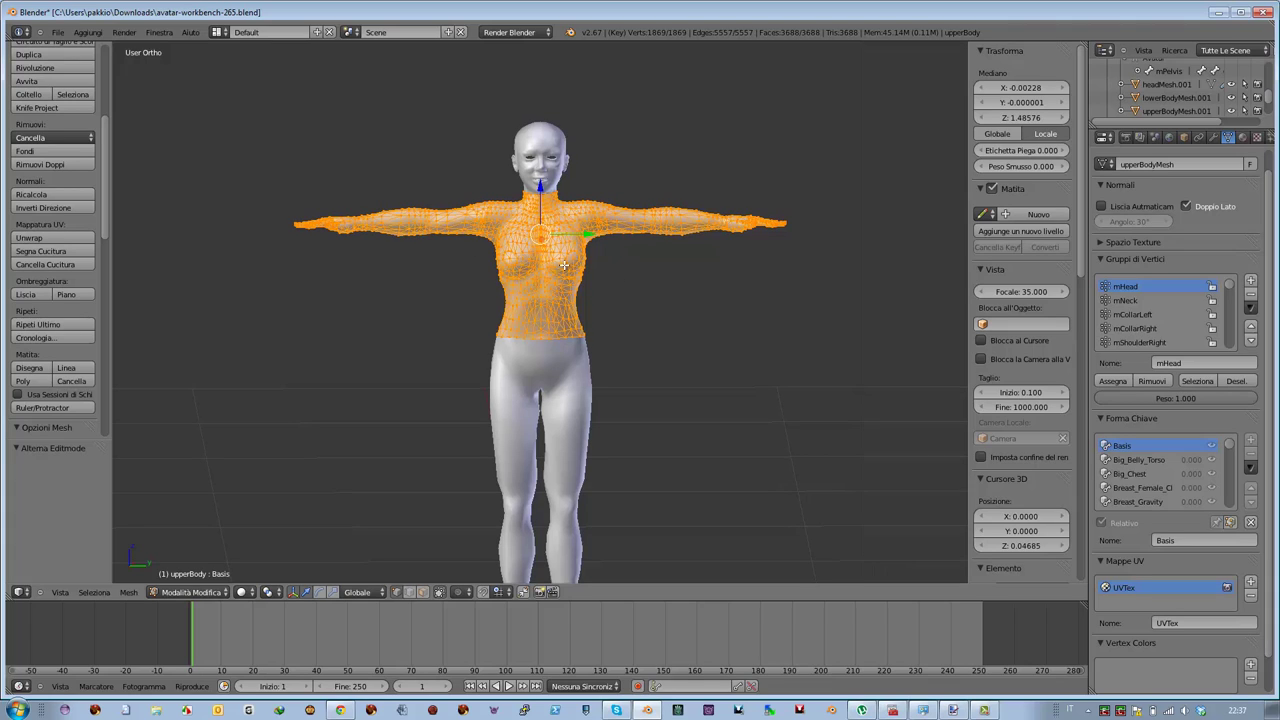
{"action": "key", "text": "a"}
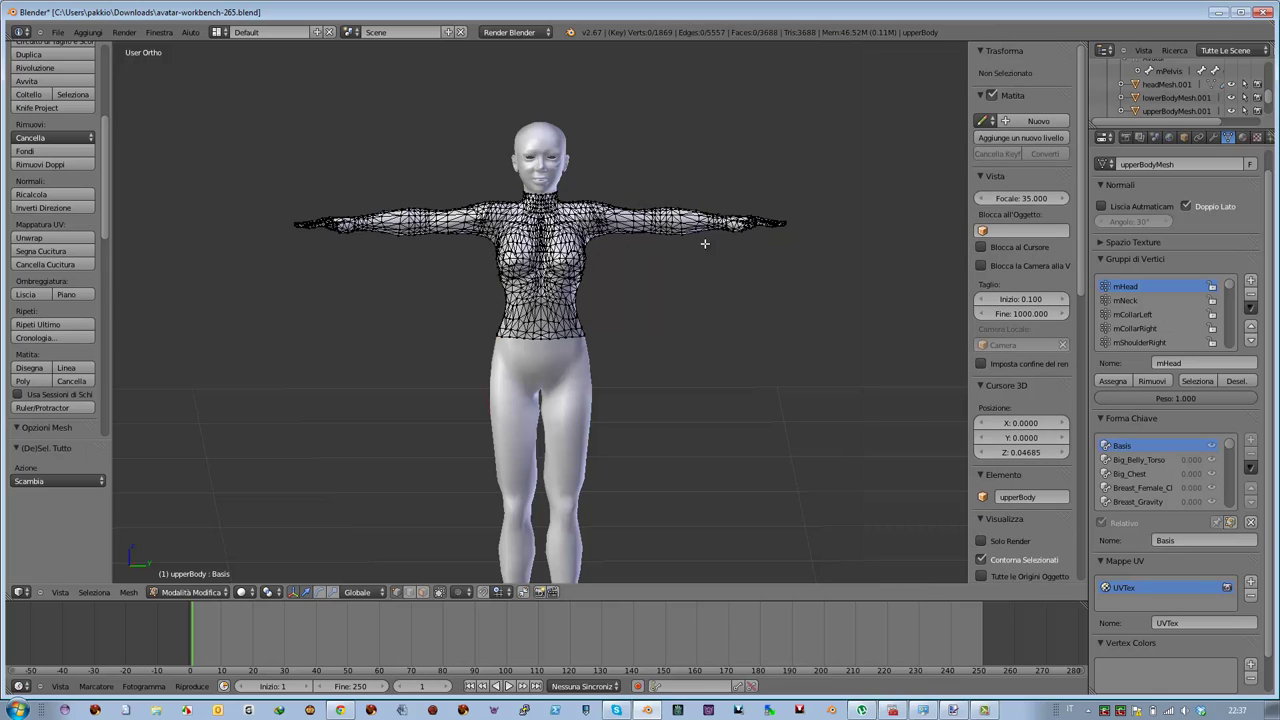
{"action": "left_click", "coordinate": [441, 592]}
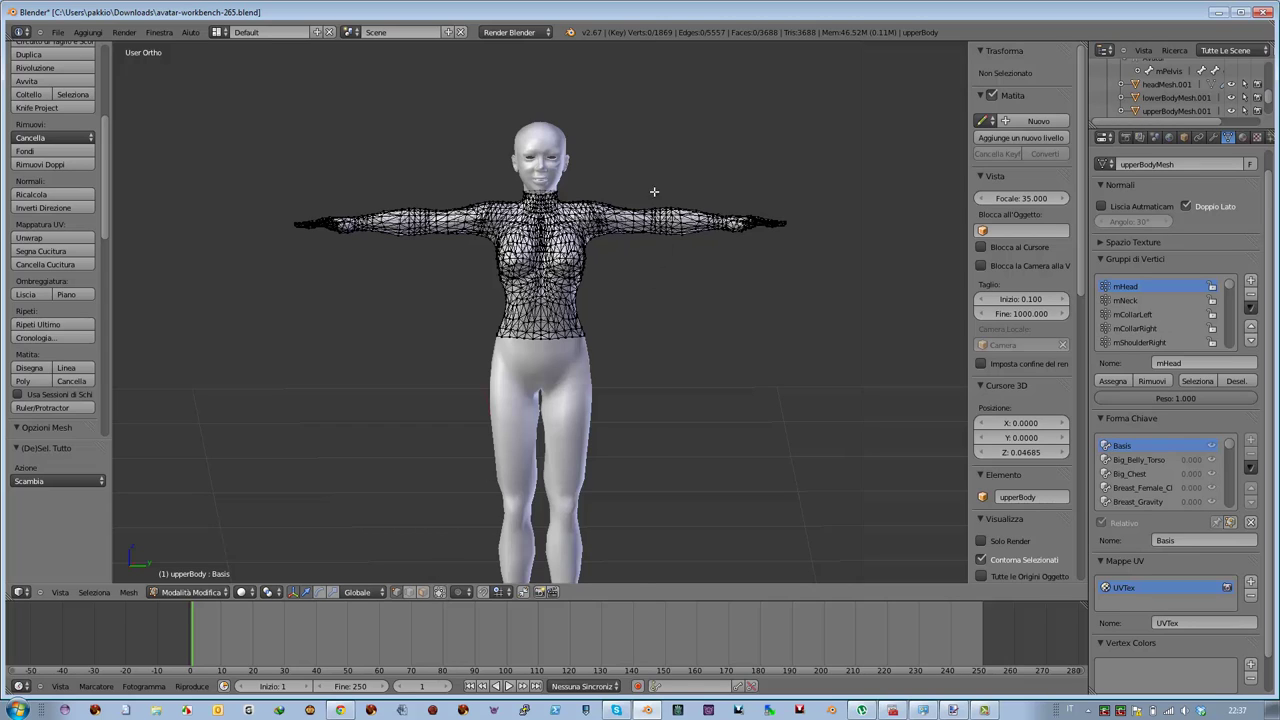
Box-select the vertices of the left and right forearms on the upperBody mesh.
{"action": "key", "text": "b"}
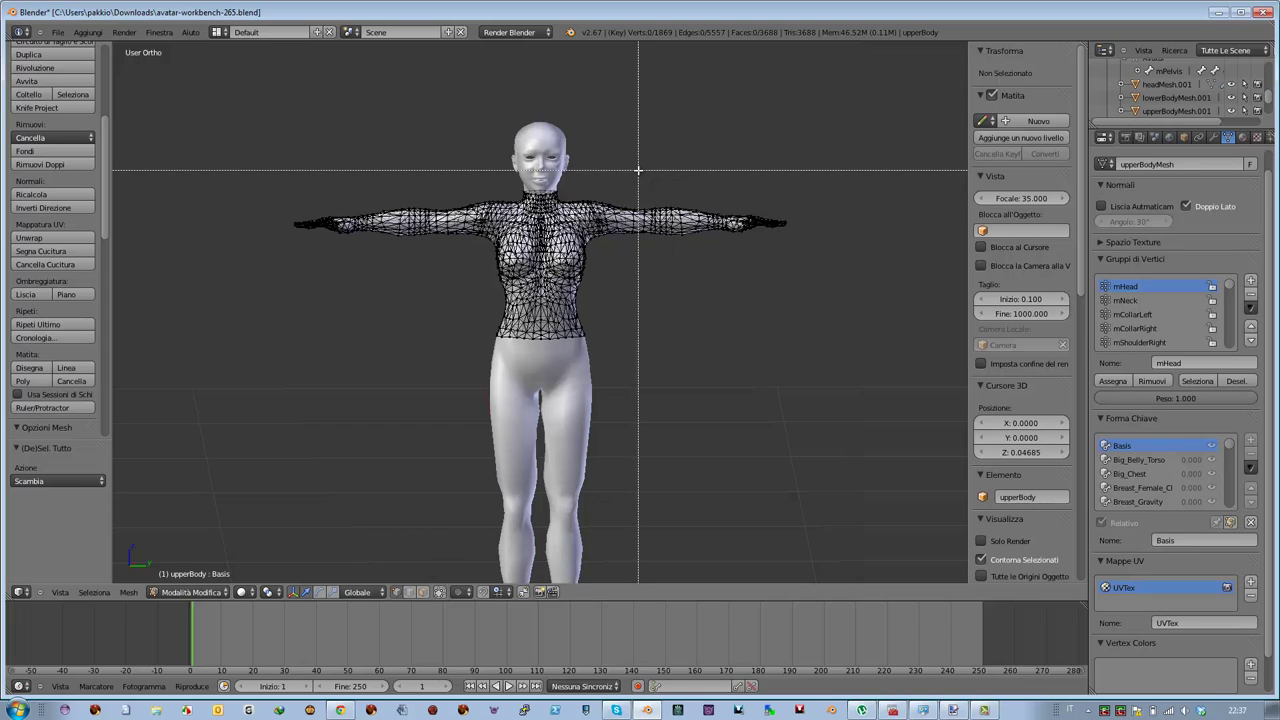
{"action": "left_click_drag", "start_coordinate": [638, 170], "coordinate": [802, 262]}
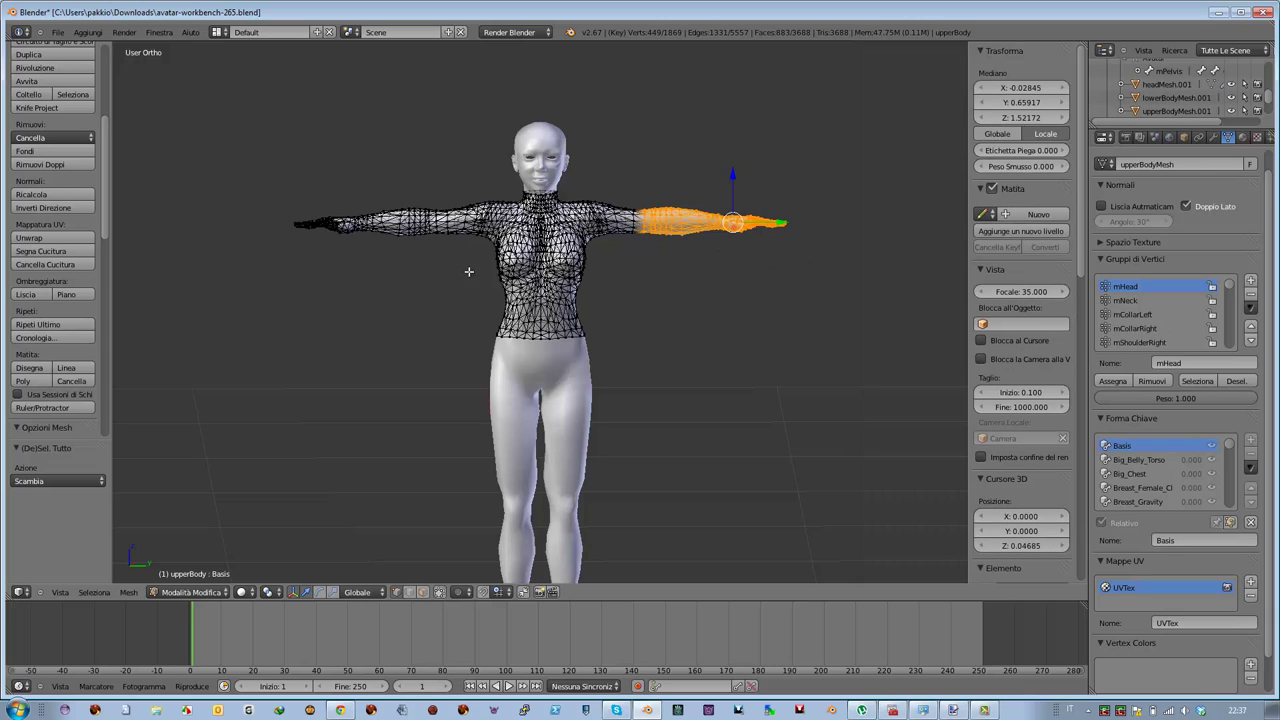
{"action": "key", "text": "b"}
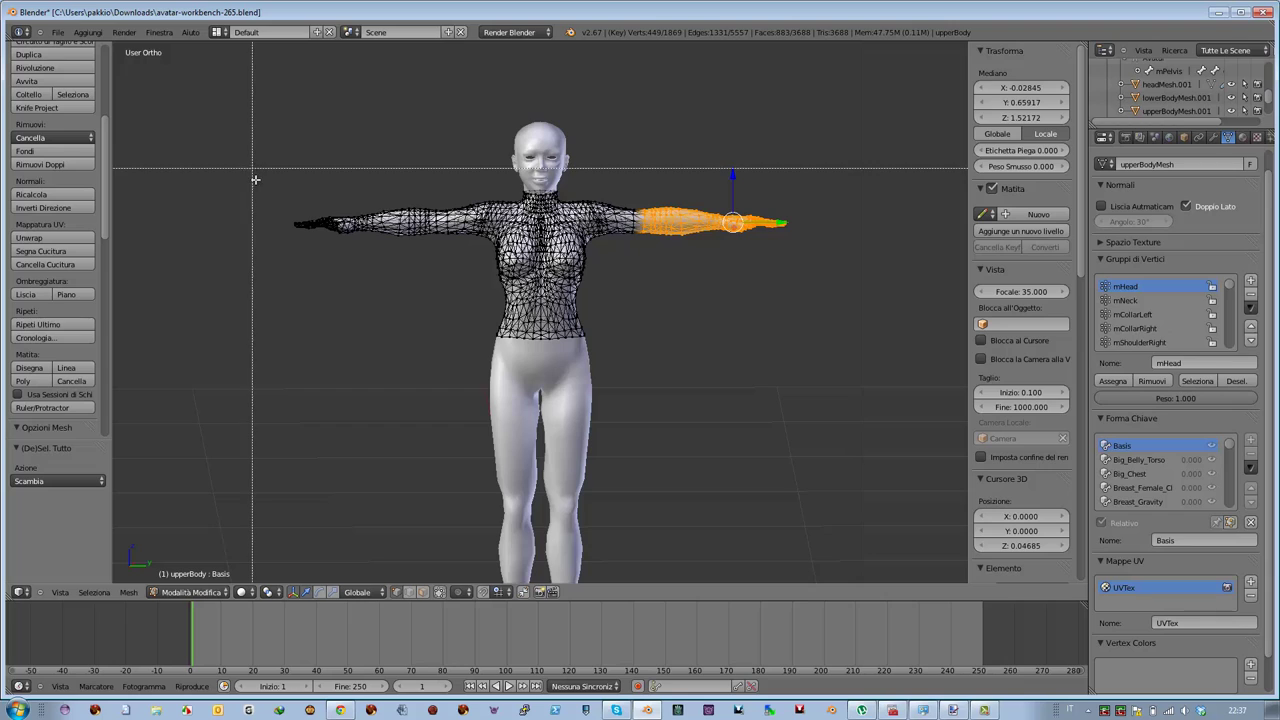
{"action": "mouse_move", "coordinate": [264, 176]}
{"action": "left_mouse_down"}
{"action": "mouse_move", "coordinate": [397, 280]}
{"action": "mouse_move", "coordinate": [446, 282]}
{"action": "left_mouse_up"}
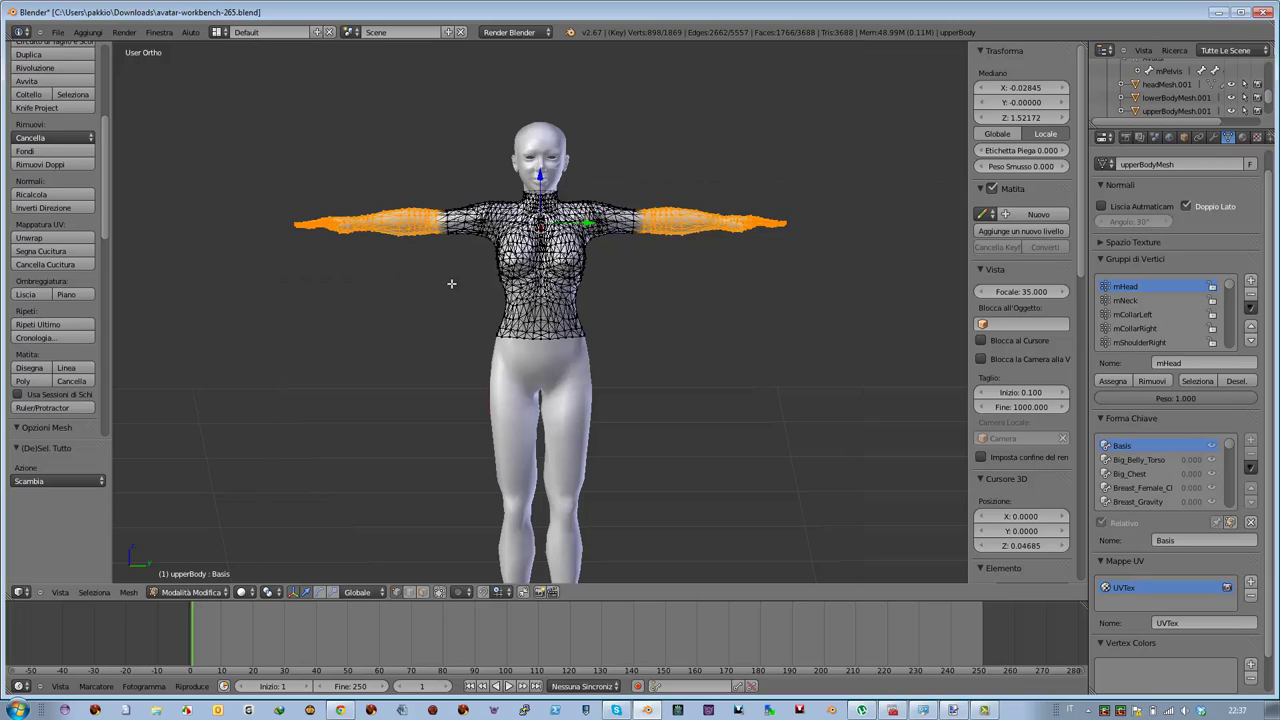
{"action": "mouse_move", "coordinate": [549, 232]}
{"action": "middle_mouse_down"}
{"action": "mouse_move", "coordinate": [546, 345]}
{"action": "mouse_move", "coordinate": [566, 268]}
{"action": "mouse_move", "coordinate": [455, 316]}
{"action": "middle_mouse_up"}
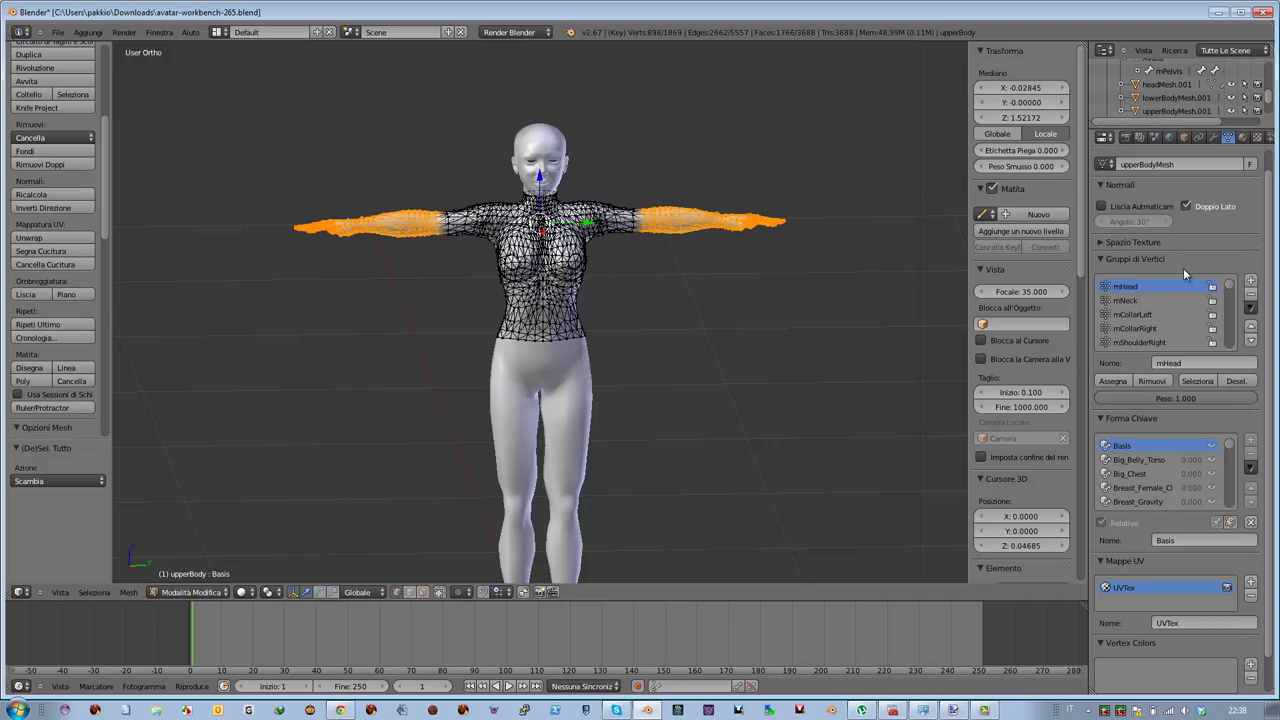
Assign the selected forearm vertices to a new AlphaMask vertex group, then return to Object Mode.
{"action": "left_click", "coordinate": [1249, 284]}
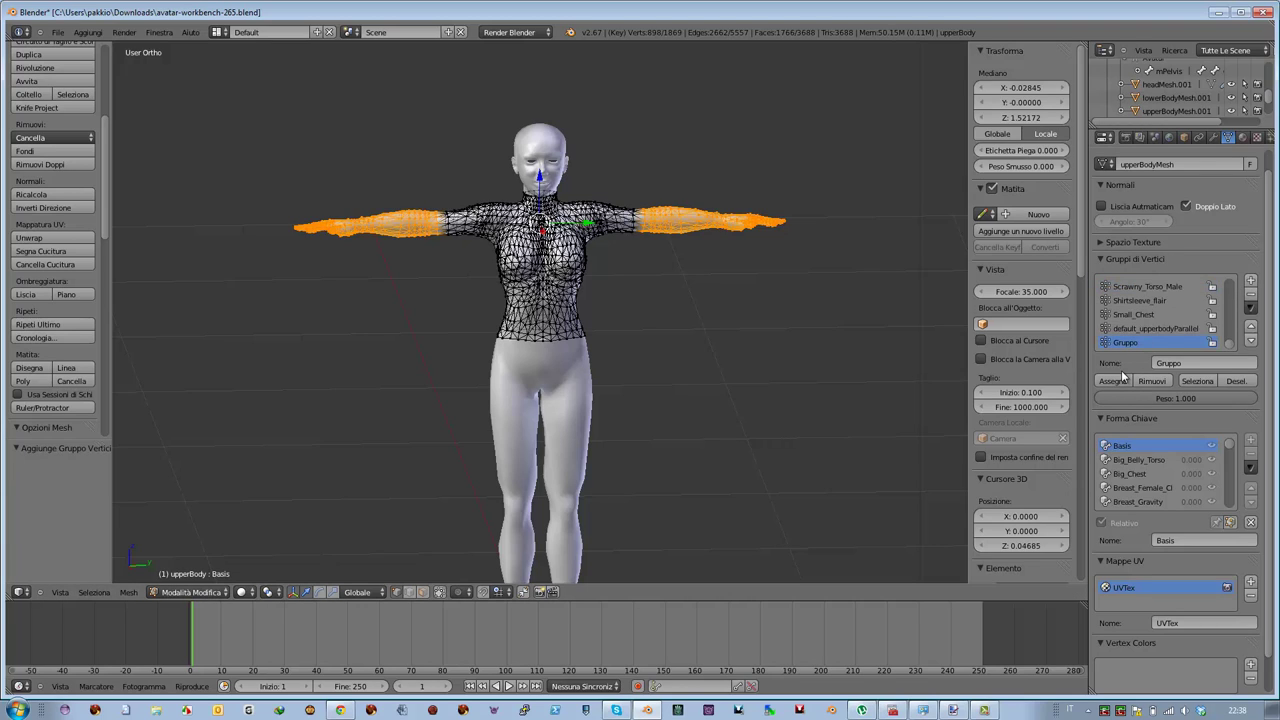
{"action": "left_click", "coordinate": [1179, 362]}
{"action": "type", "text": "Mask"}
{"action": "key", "text": "Return"}
{"action": "left_click", "coordinate": [1110, 384]}
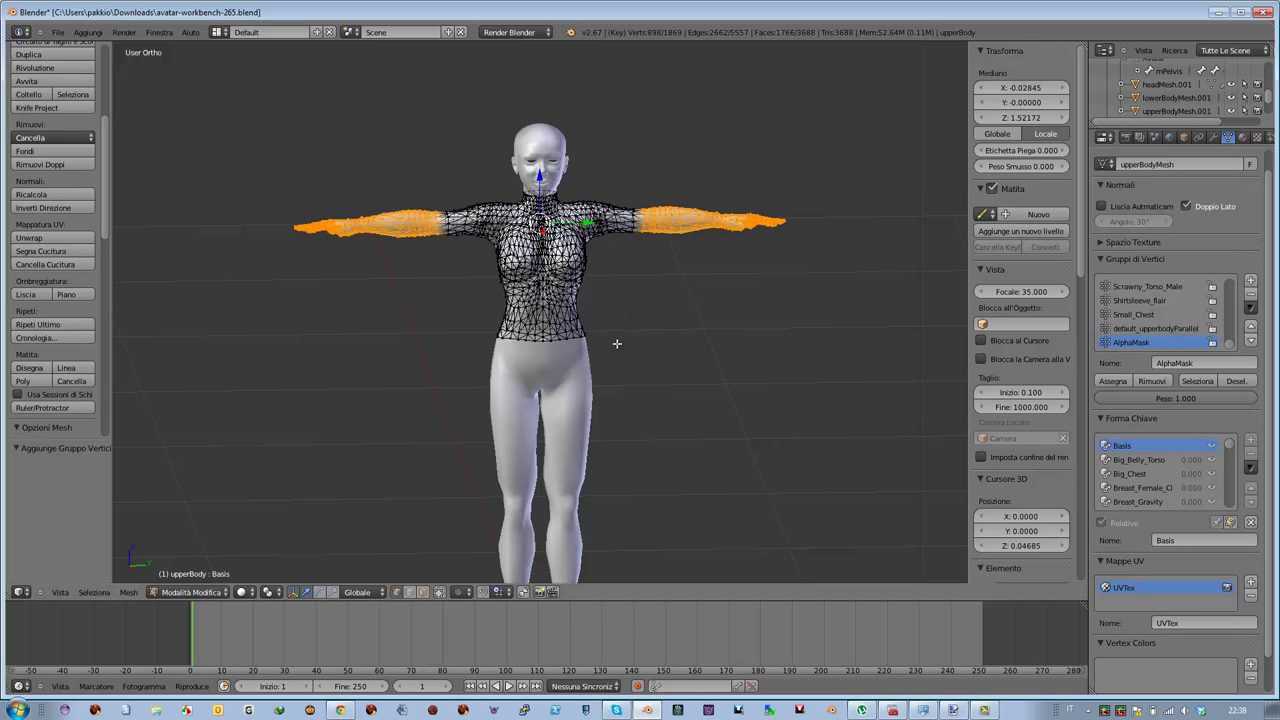
{"action": "key", "text": "Tab"}
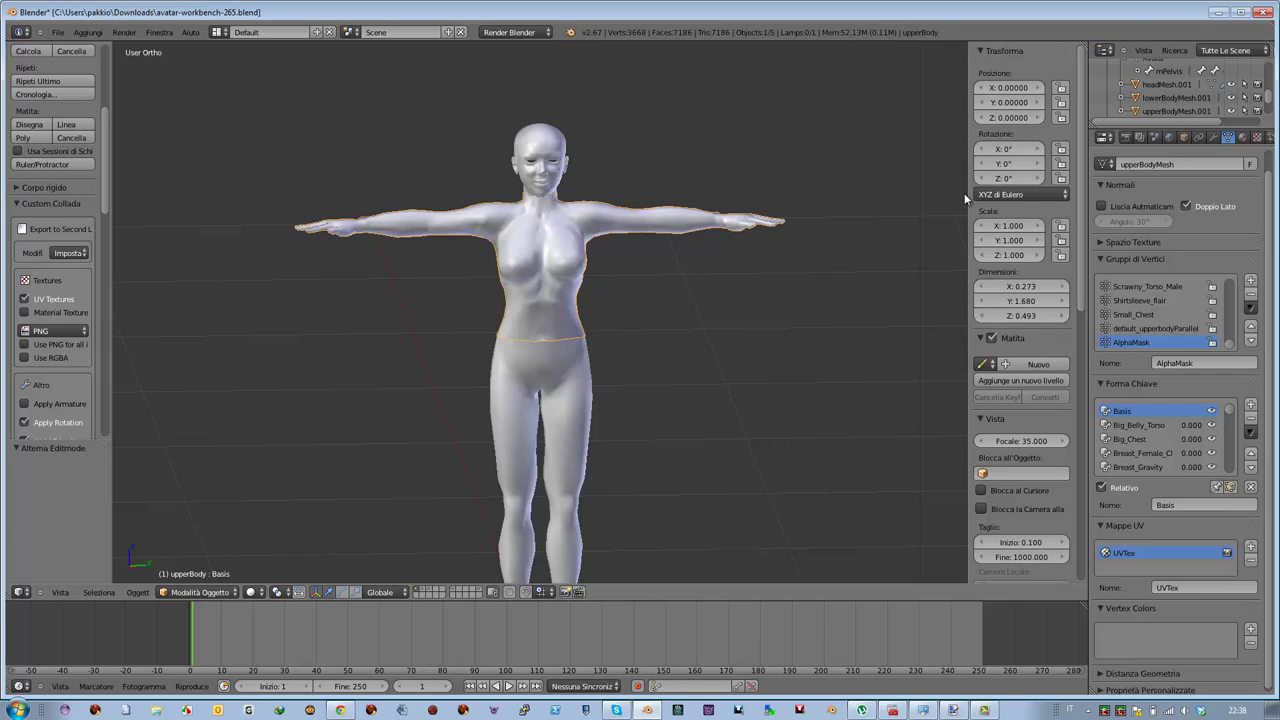
Add a Mask modifier limited to the AlphaMask vertex group so only the forearms remain visible.
{"action": "left_click", "coordinate": [1213, 138]}
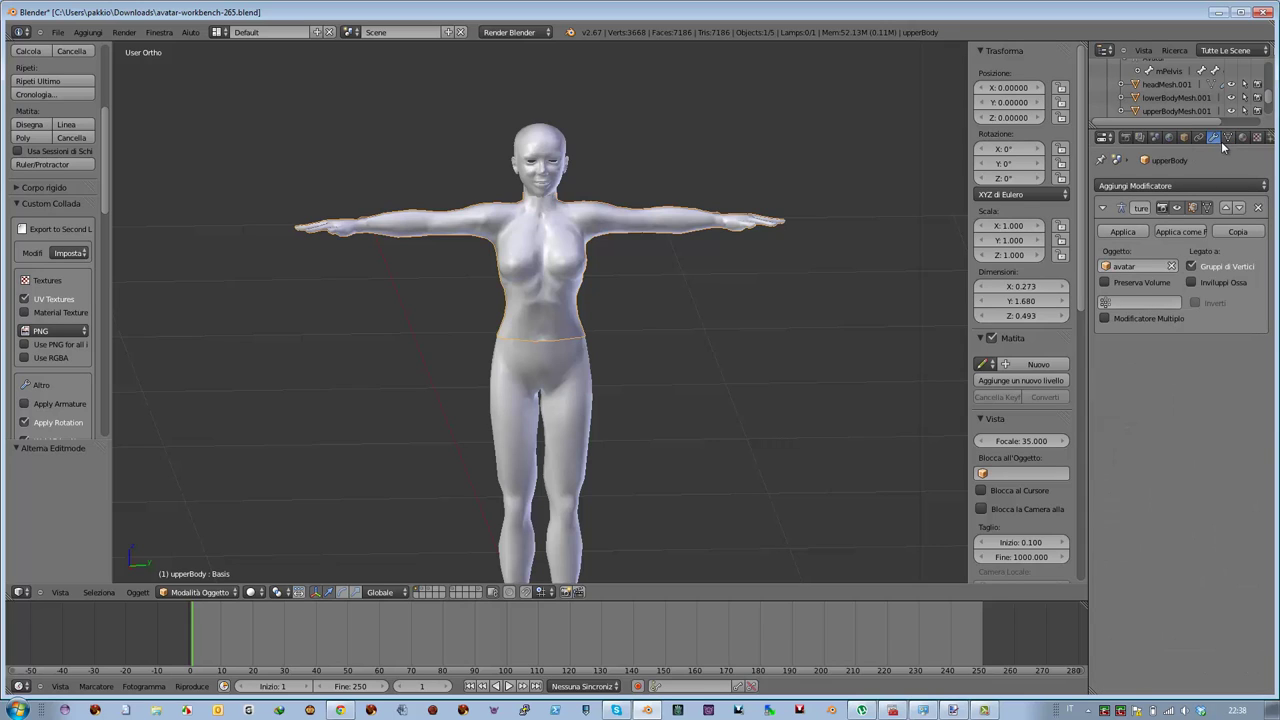
{"action": "left_click", "coordinate": [1175, 187]}
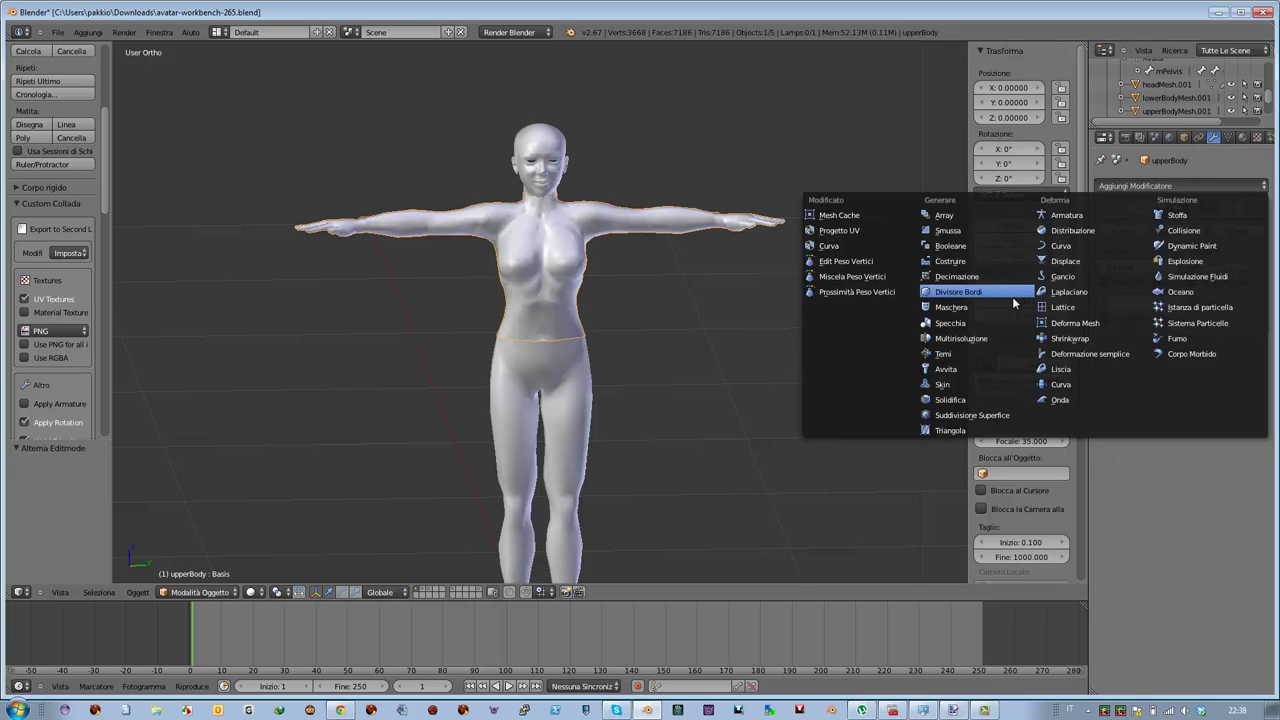
{"action": "left_click", "coordinate": [955, 312]}
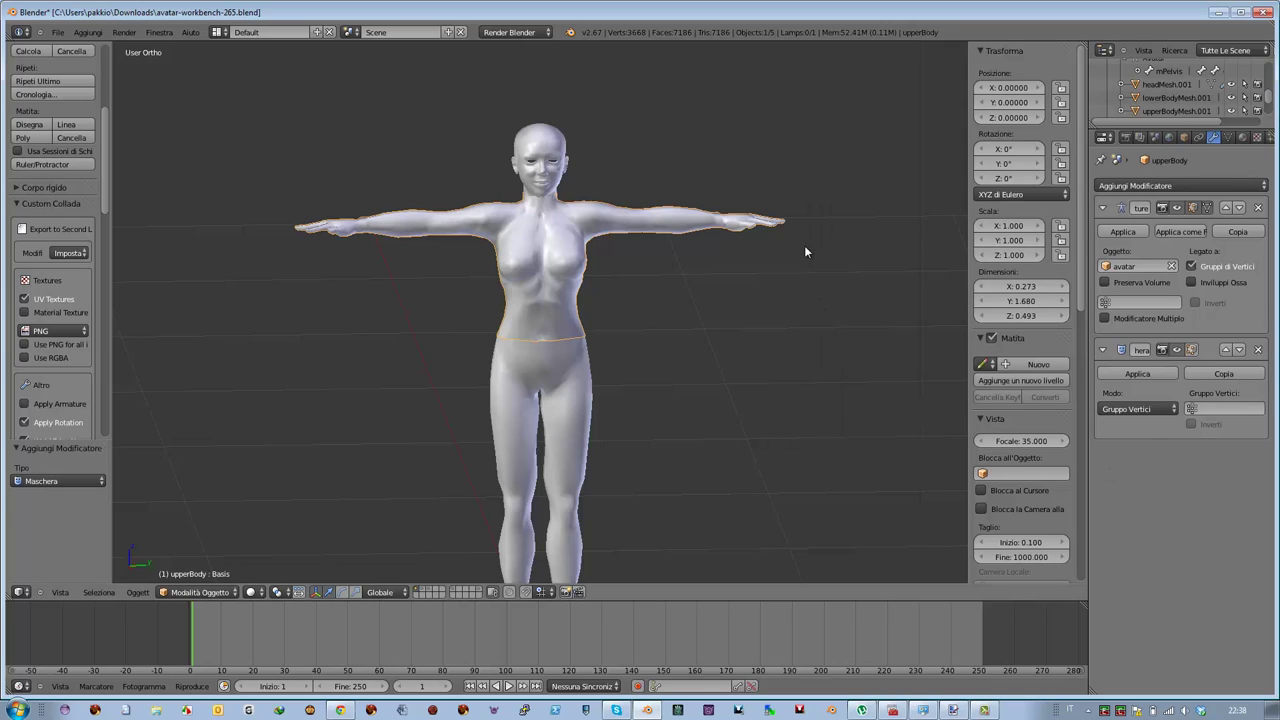
{"action": "left_click", "coordinate": [1212, 409]}
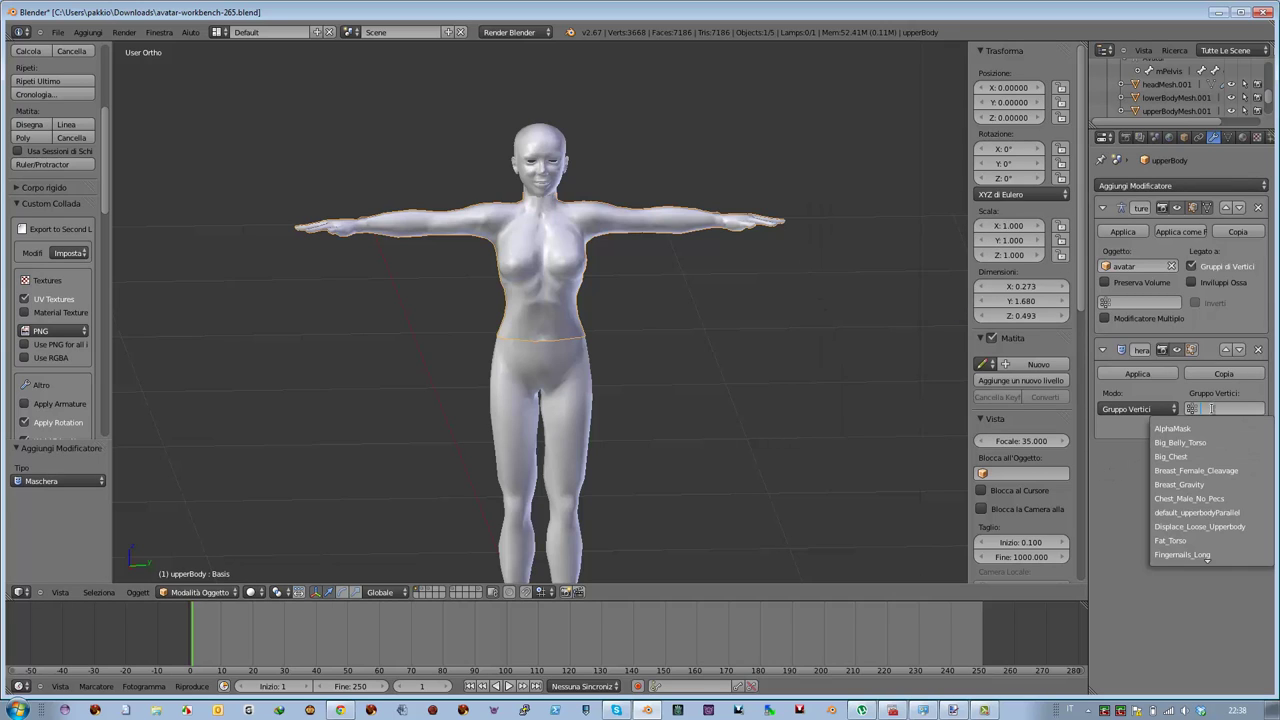
{"action": "left_click", "coordinate": [1187, 428]}
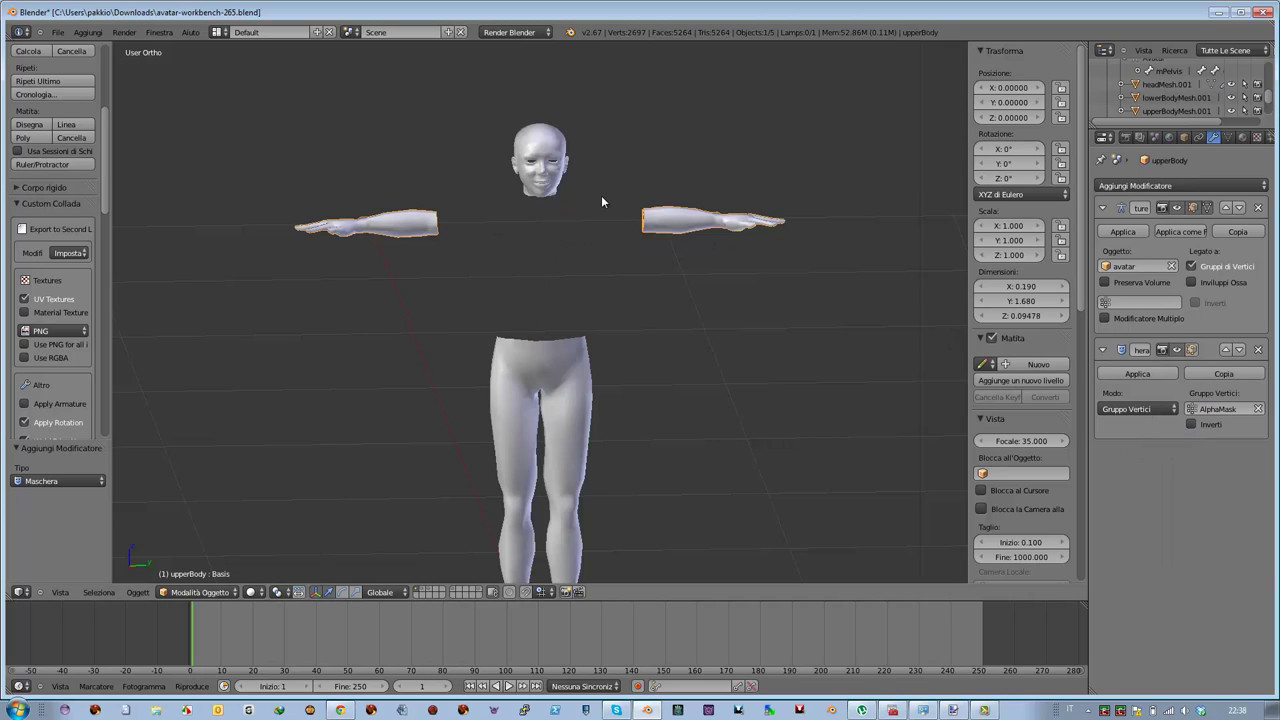
{"action": "middle_click_drag", "start_coordinate": [553, 381], "coordinate": [547, 380]}
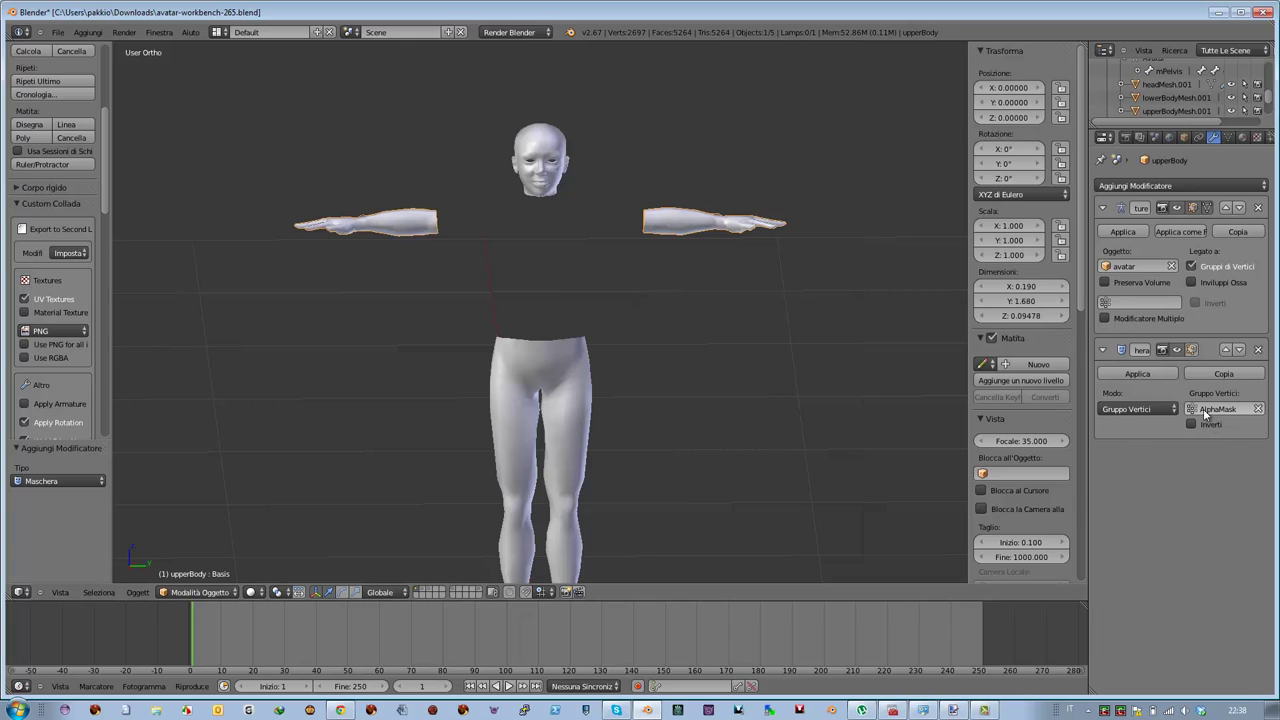
{"action": "middle_click_drag", "start_coordinate": [569, 389], "coordinate": [561, 370]}
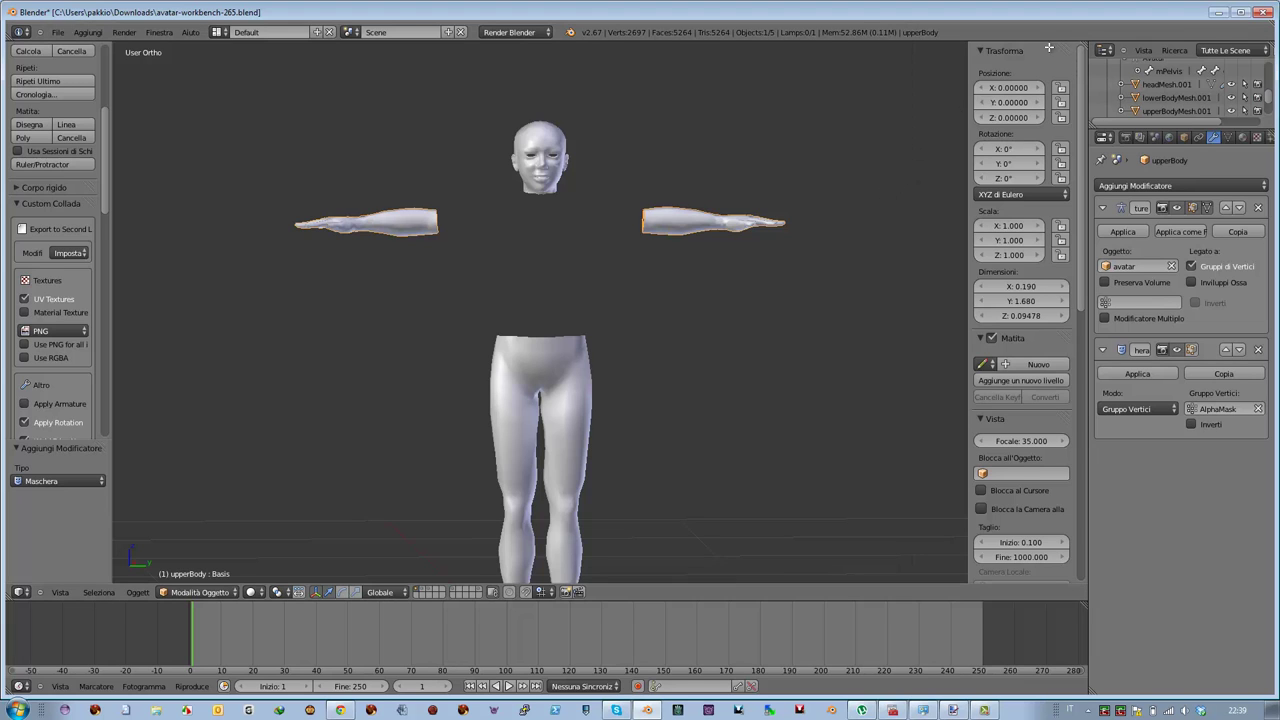
{"action": "left_click_drag", "start_coordinate": [1084, 42], "coordinate": [752, 84]}
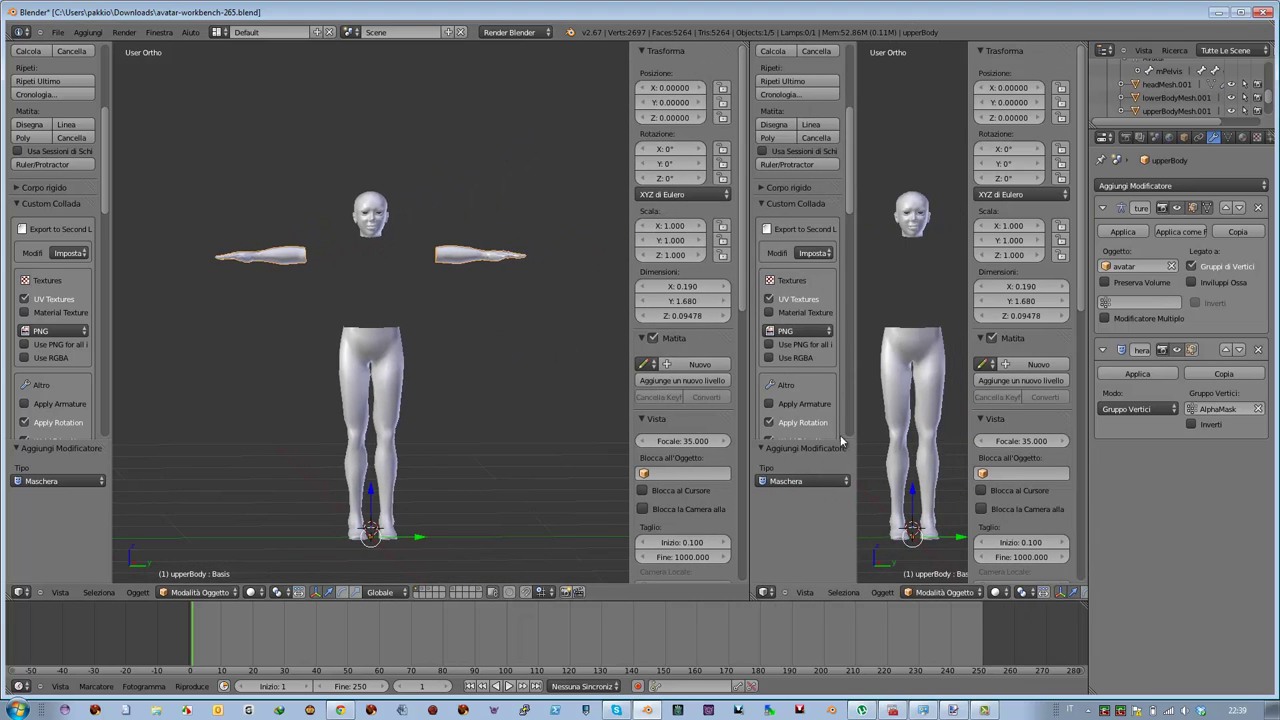
Turn the right-hand area into the UV/Image Editor and enter Edit Mode to show the UVs.
{"action": "left_click", "coordinate": [767, 592]}
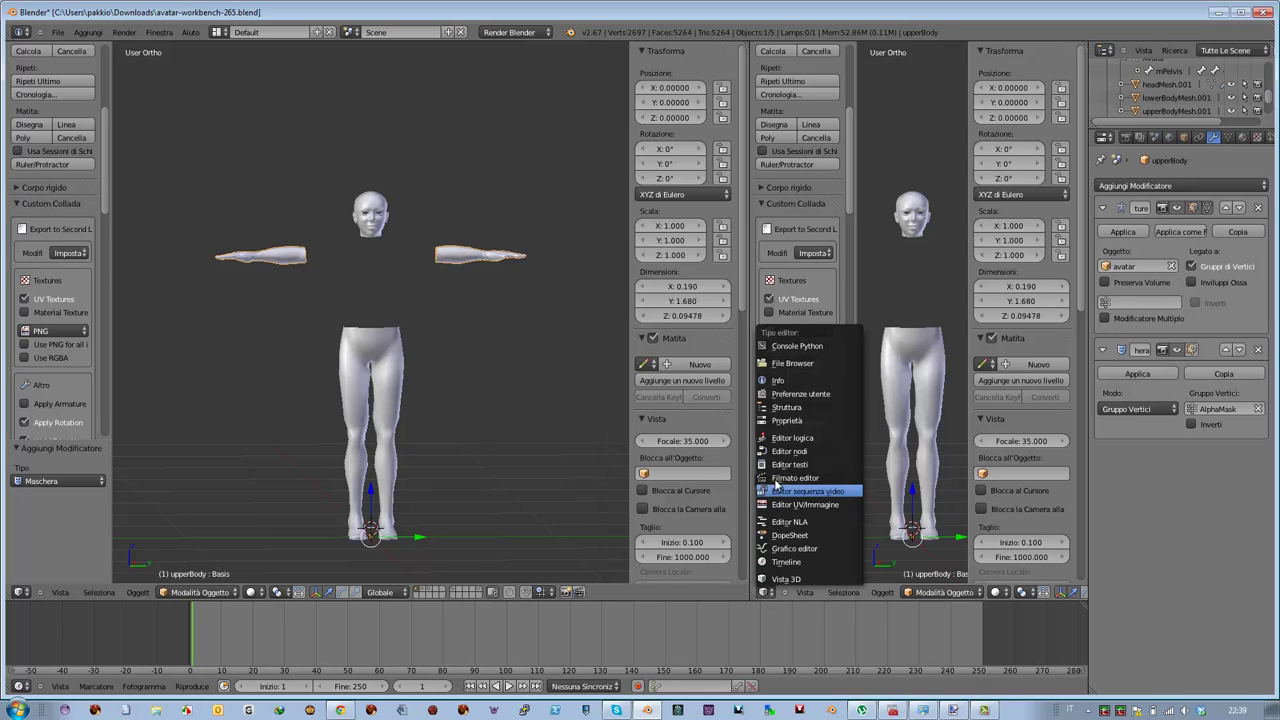
{"action": "left_click", "coordinate": [783, 505]}
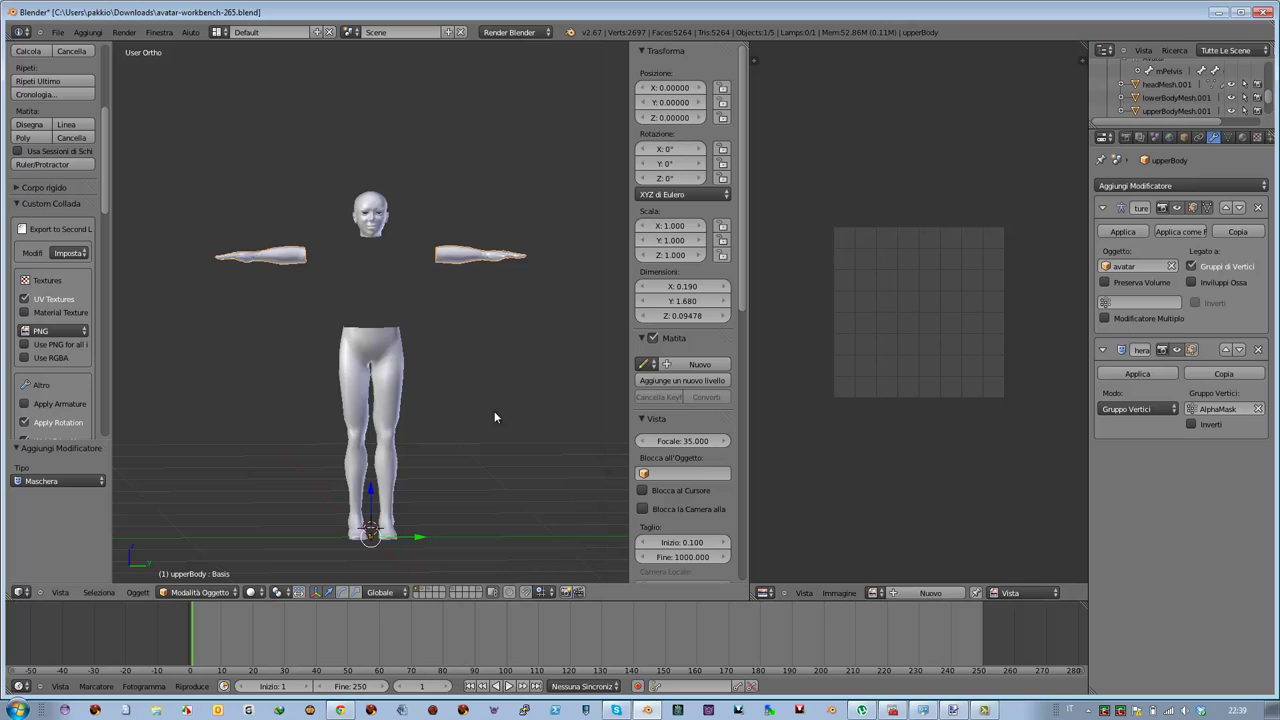
{"action": "key", "text": "Tab"}
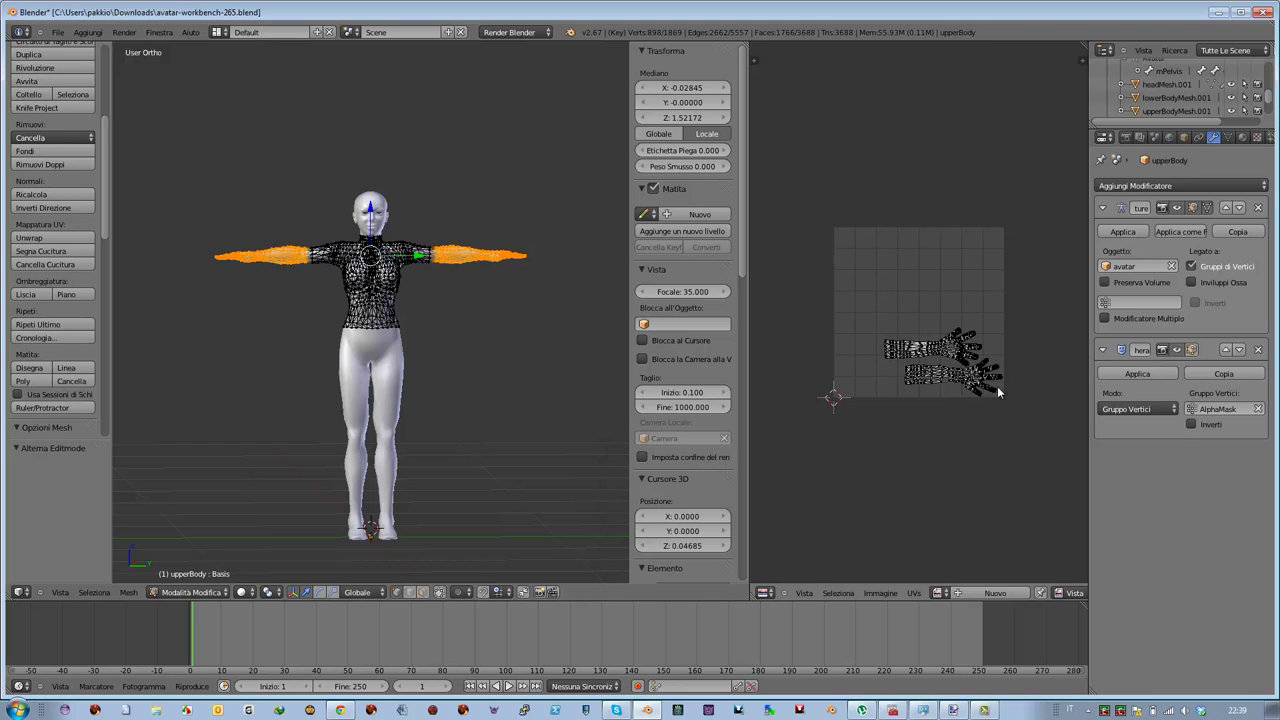
Create a new 512×512 image named 'alpha mask'.
{"action": "left_click", "coordinate": [880, 594]}
{"action": "left_click", "coordinate": [881, 582]}
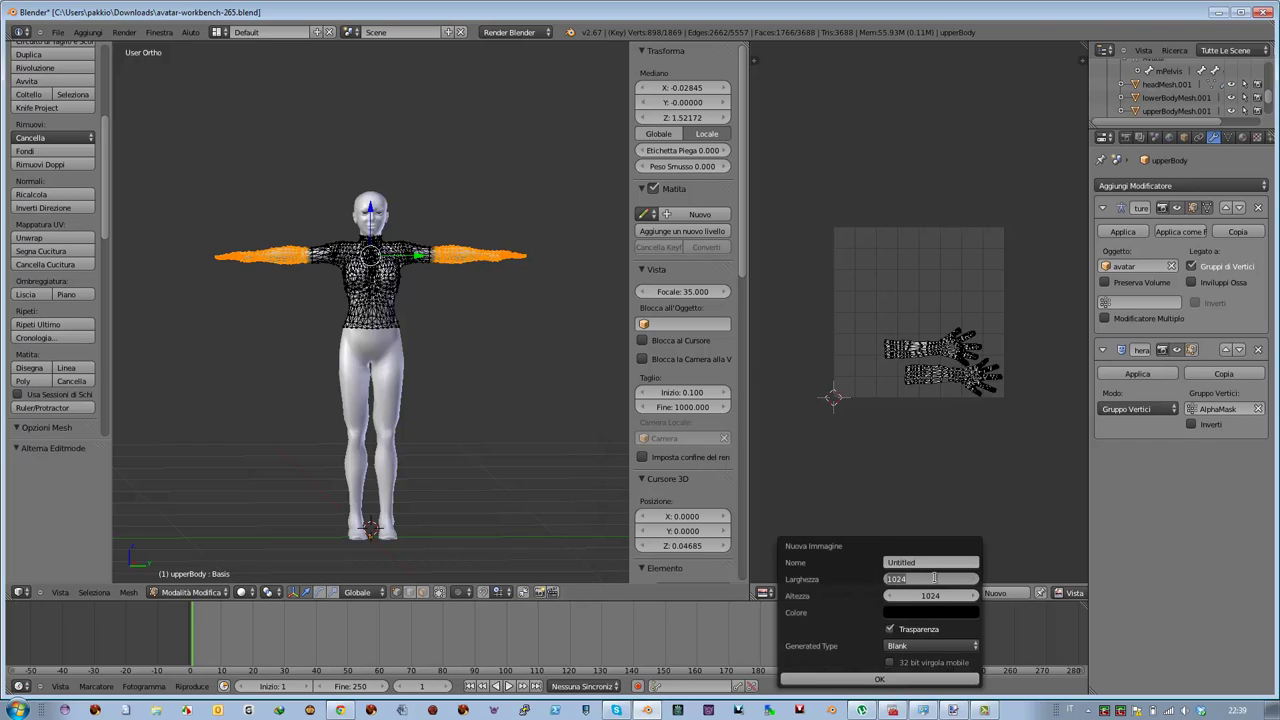
{"action": "key", "text": "Tab"}
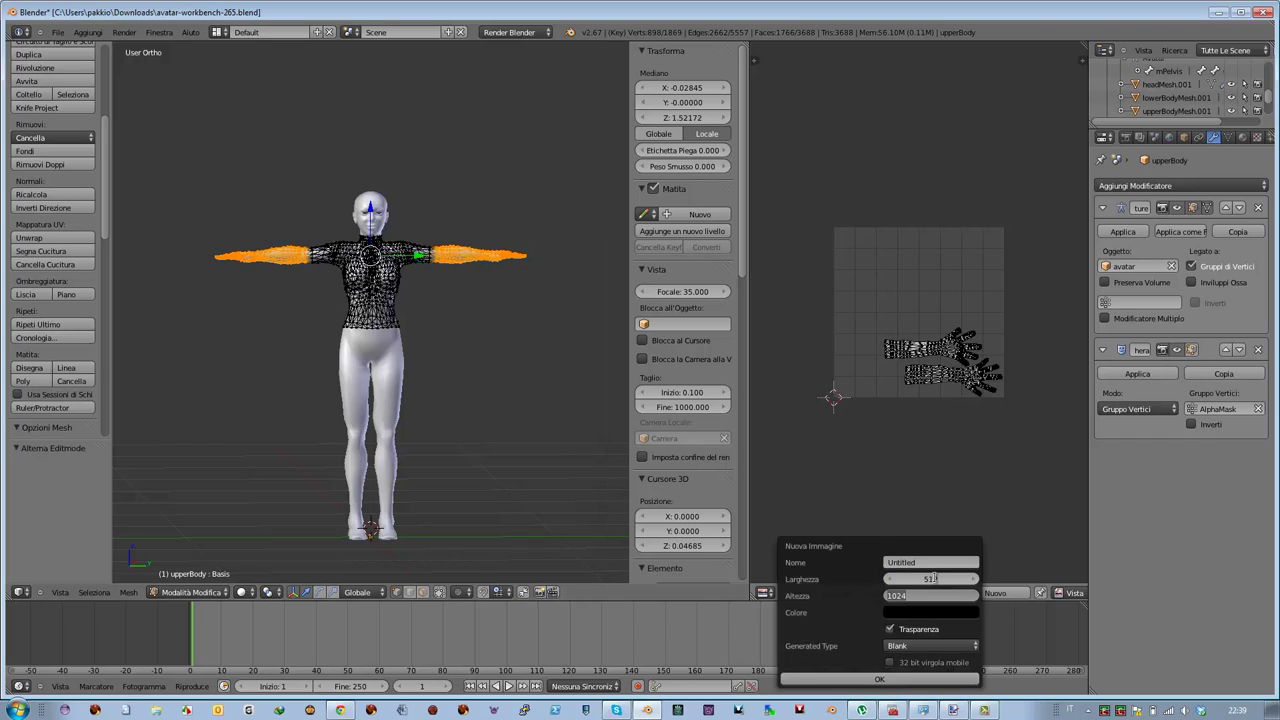
{"action": "type", "text": "512"}
{"action": "key", "text": "Tab"}
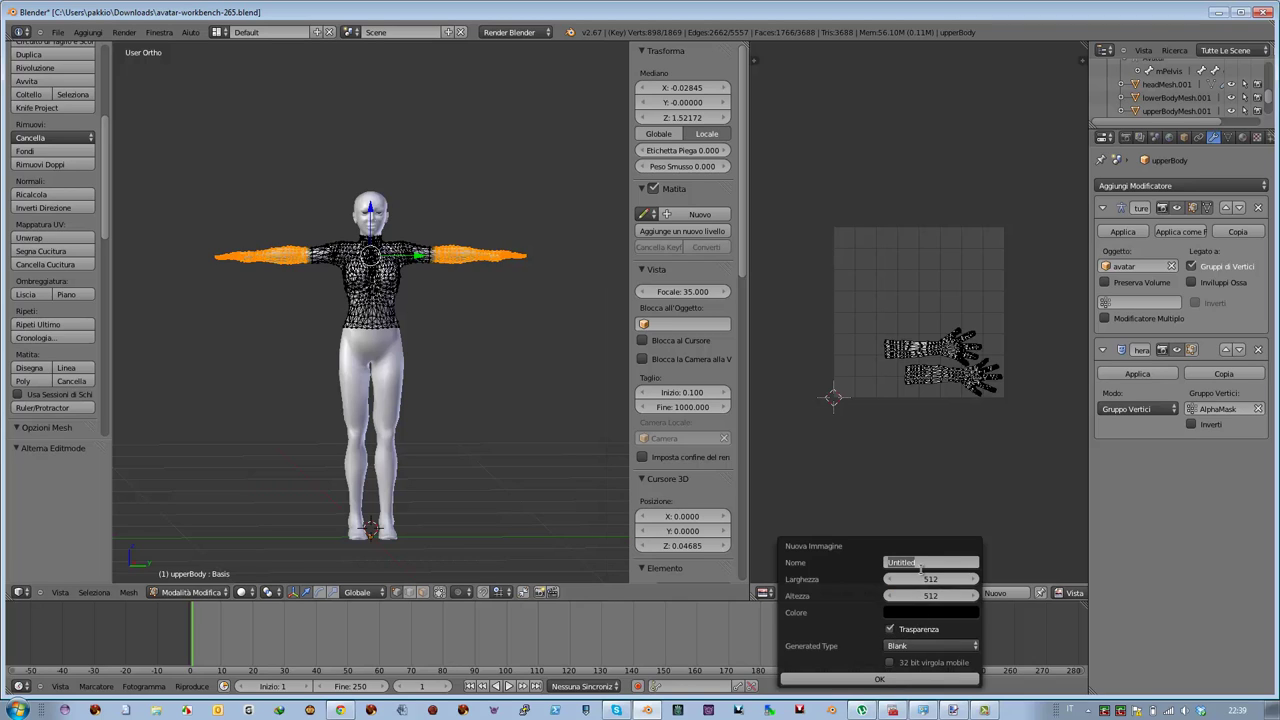
{"action": "left_click_drag", "start_coordinate": [918, 562], "coordinate": [882, 565]}
{"action": "key", "text": "Tab"}
{"action": "left_click", "coordinate": [875, 680]}
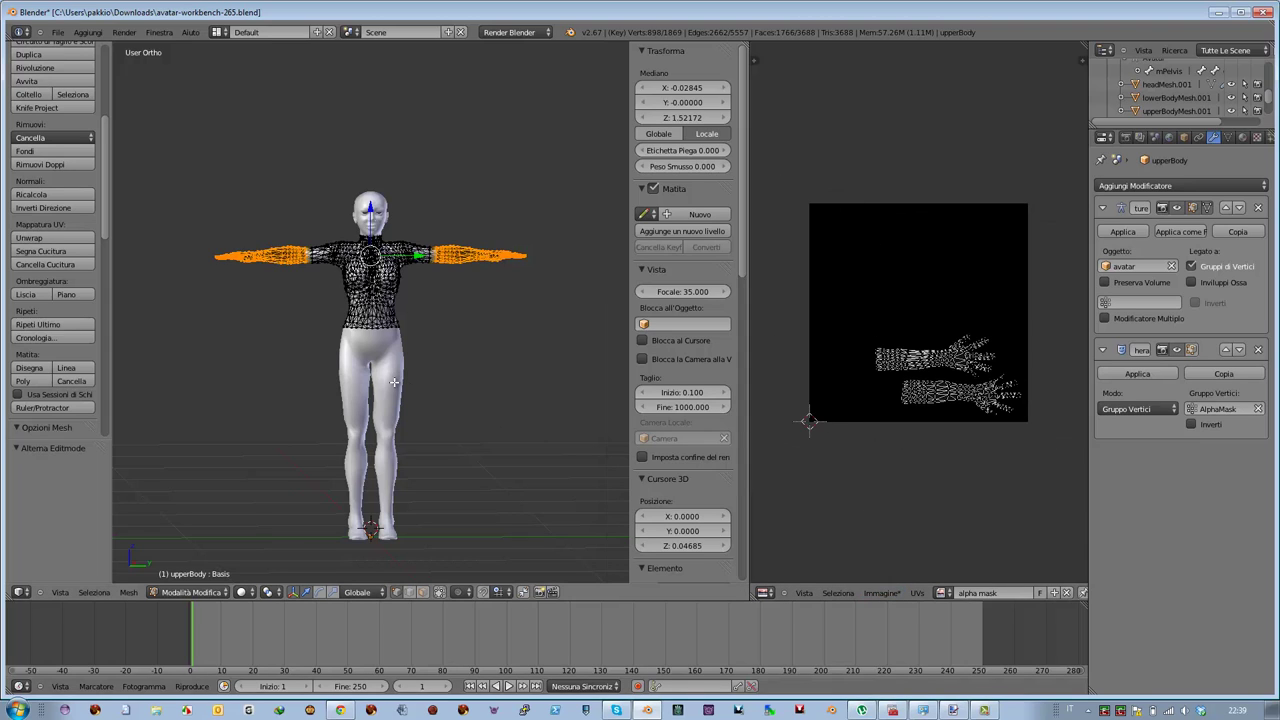
Set the Render Bake mode to Textures and bake into the alpha mask image.
{"action": "left_click", "coordinate": [1126, 137]}
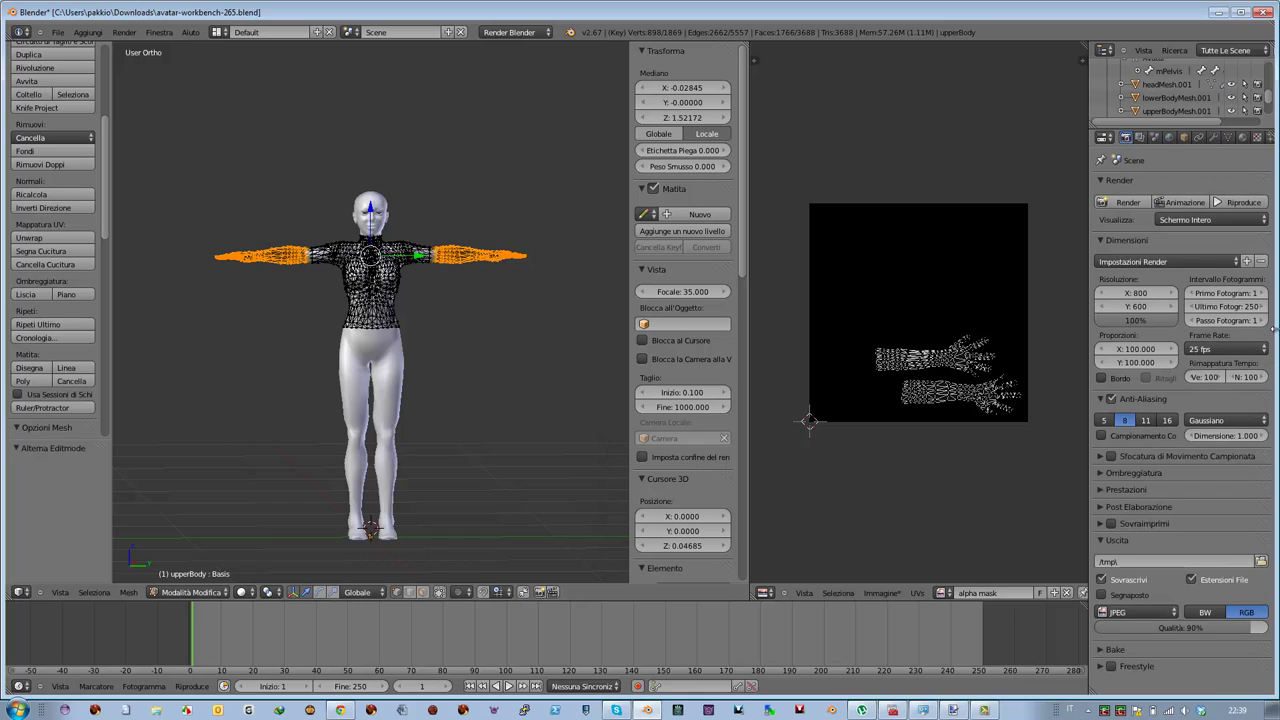
{"action": "left_click", "coordinate": [1100, 650]}
{"action": "scroll", "coordinate": [1150, 588], "scroll_direction": "down", "scroll_amount": 1}
{"action": "scroll", "coordinate": [1150, 588], "scroll_direction": "down", "scroll_amount": 1}
{"action": "scroll", "coordinate": [1155, 590], "scroll_direction": "down", "scroll_amount": 1}
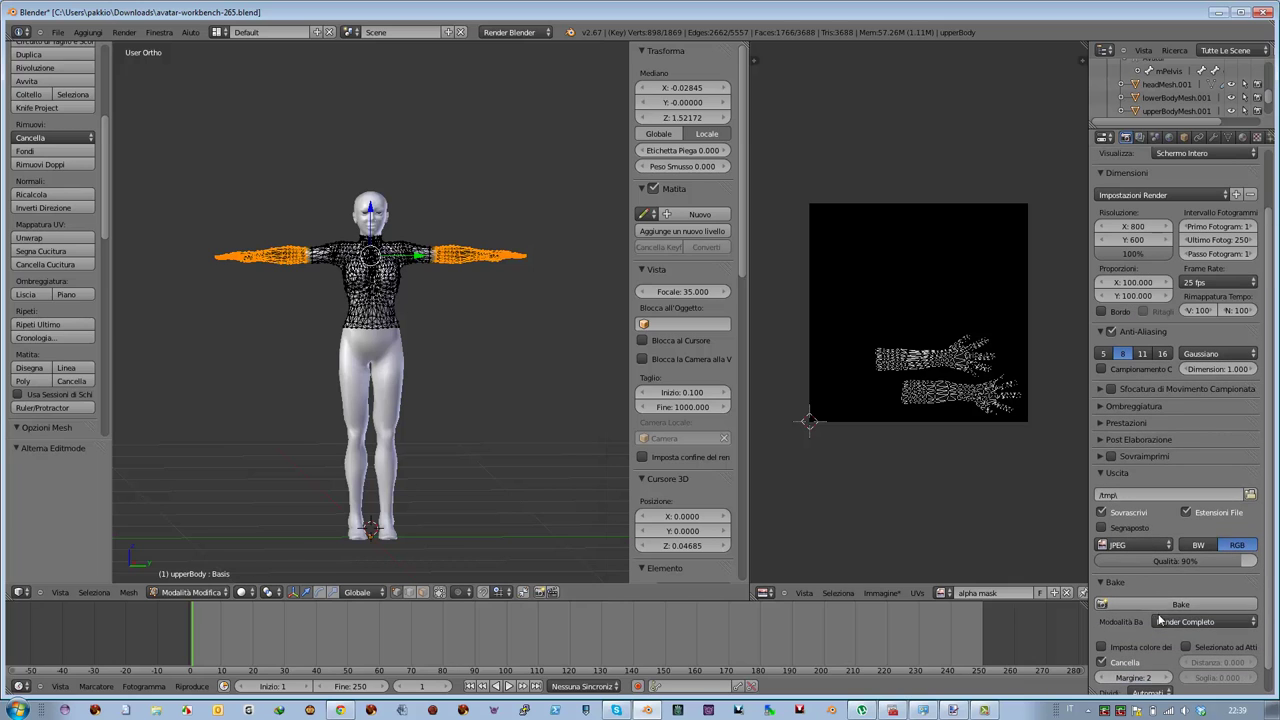
{"action": "left_click", "coordinate": [1199, 624]}
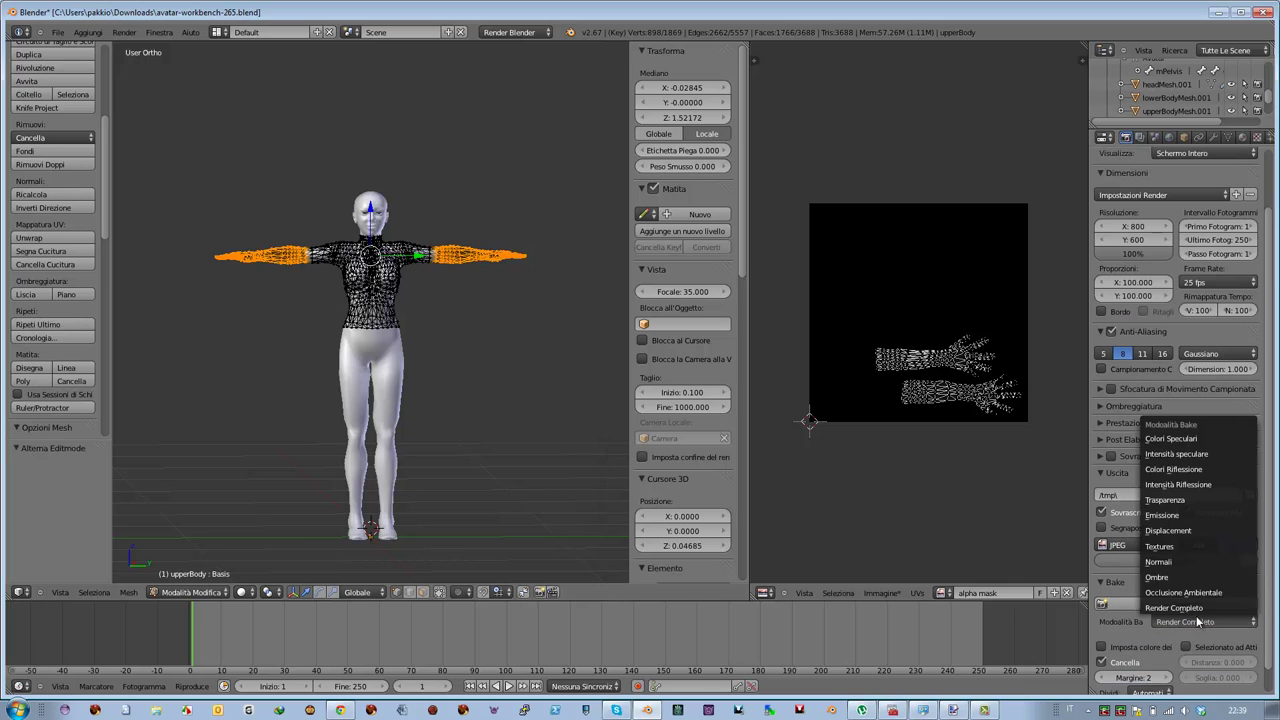
{"action": "left_click", "coordinate": [1178, 546]}
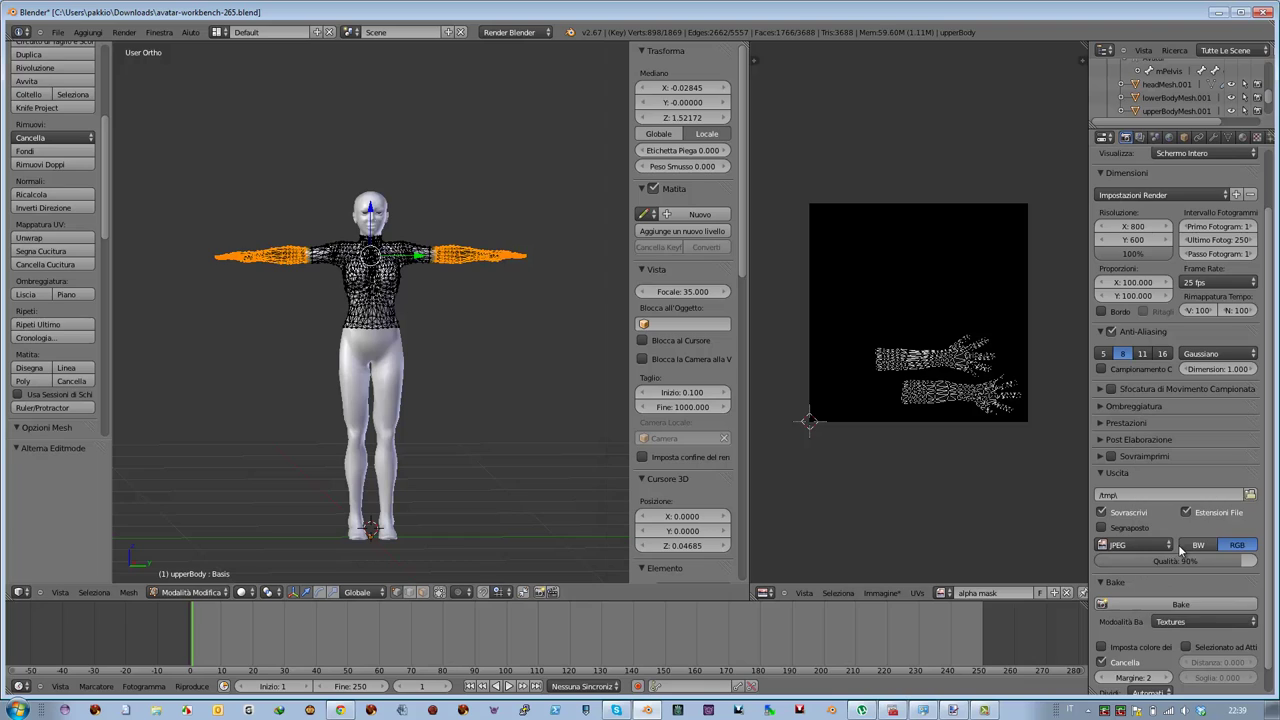
{"action": "left_click", "coordinate": [1153, 604]}
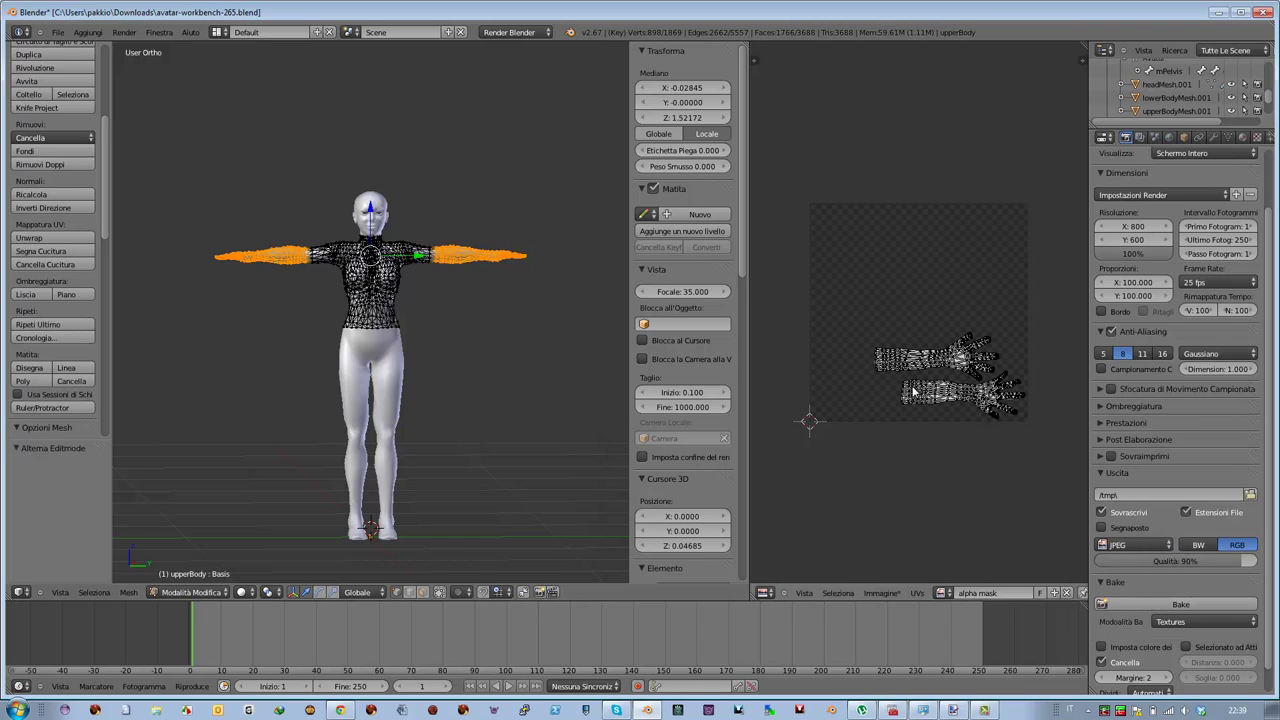
{"action": "scroll", "coordinate": [929, 420], "scroll_direction": "up", "scroll_amount": 2}
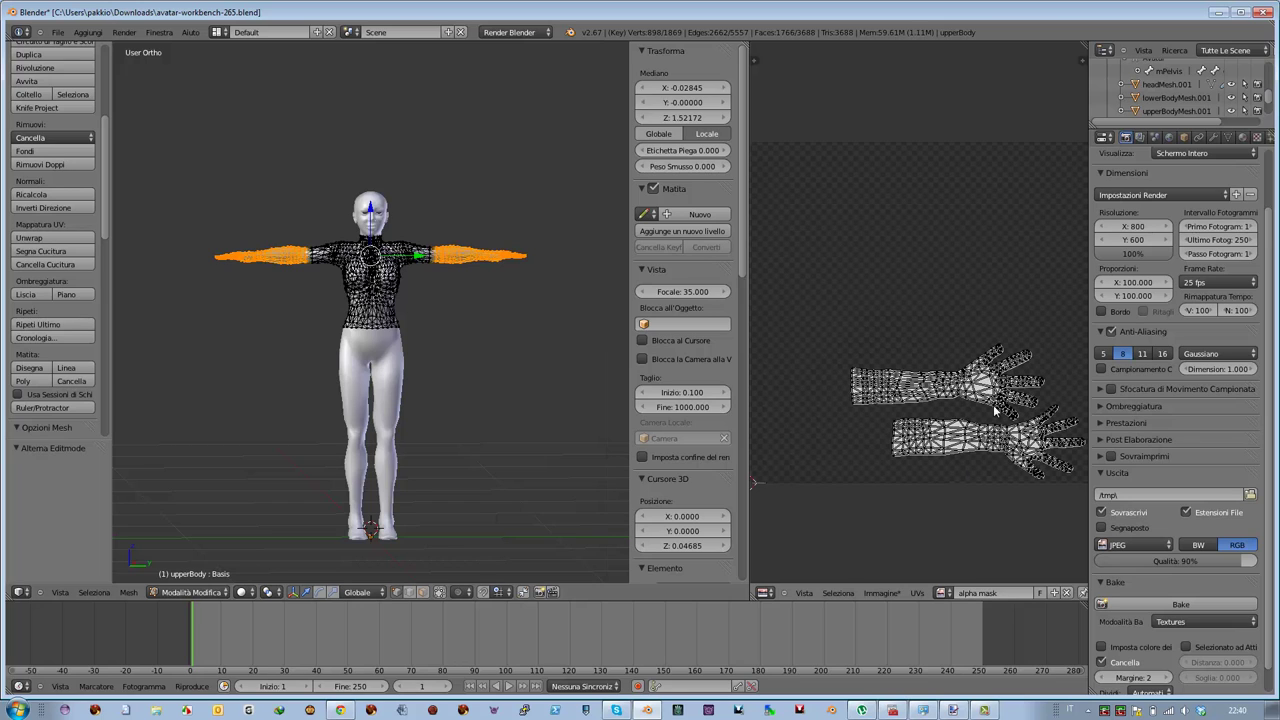
{"action": "scroll", "coordinate": [900, 284], "scroll_direction": "down", "scroll_amount": 1}
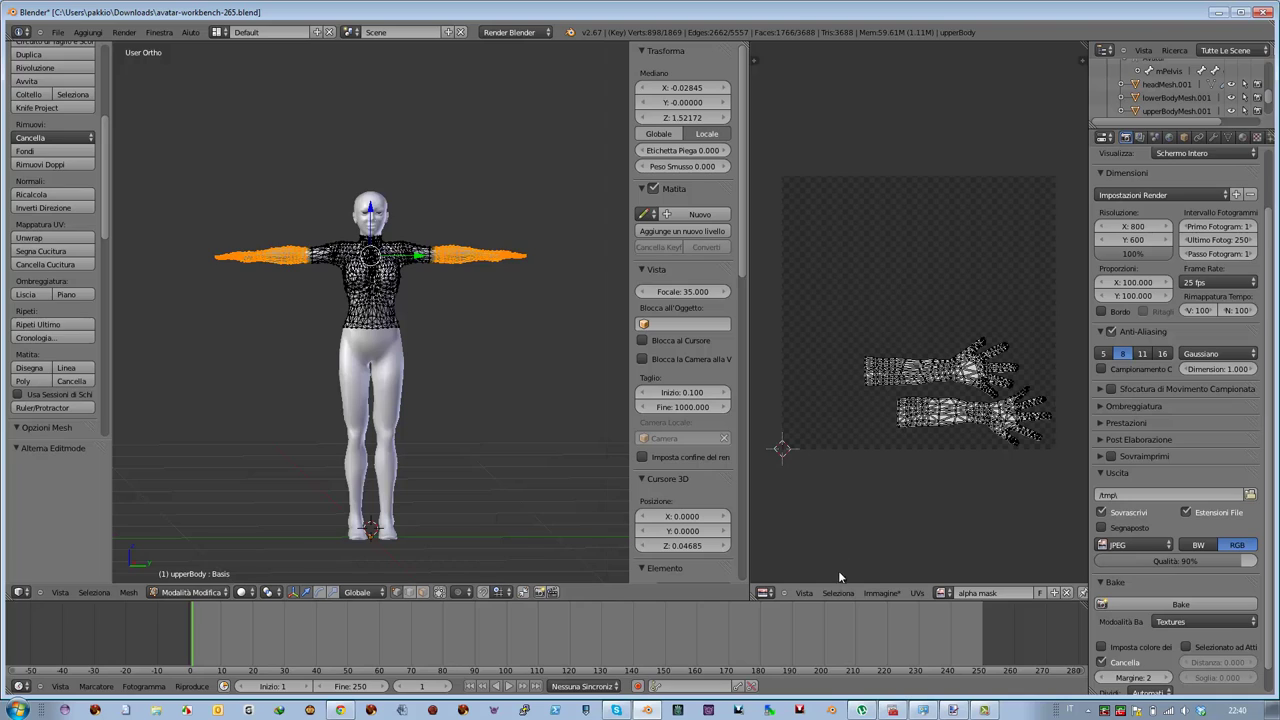
Save the baked image as alphamask.png in Downloads, overwriting the existing file.
{"action": "left_click", "coordinate": [880, 594]}
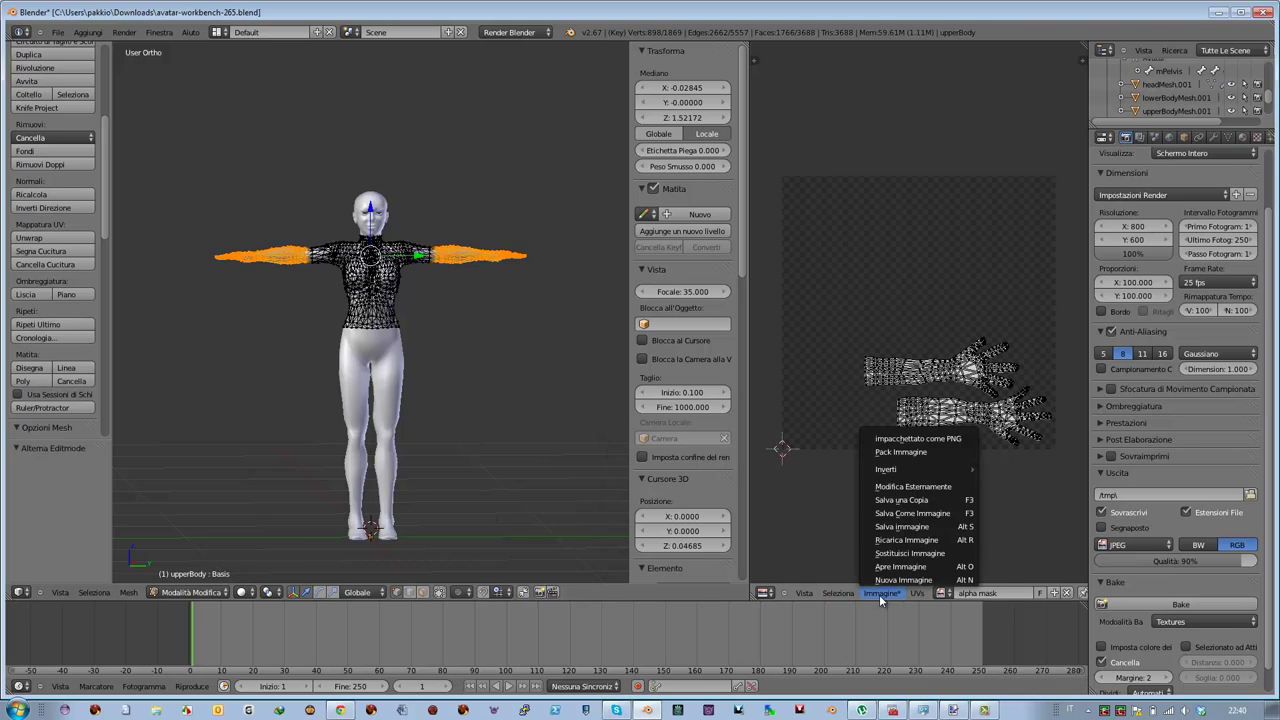
{"action": "left_click", "coordinate": [900, 513]}
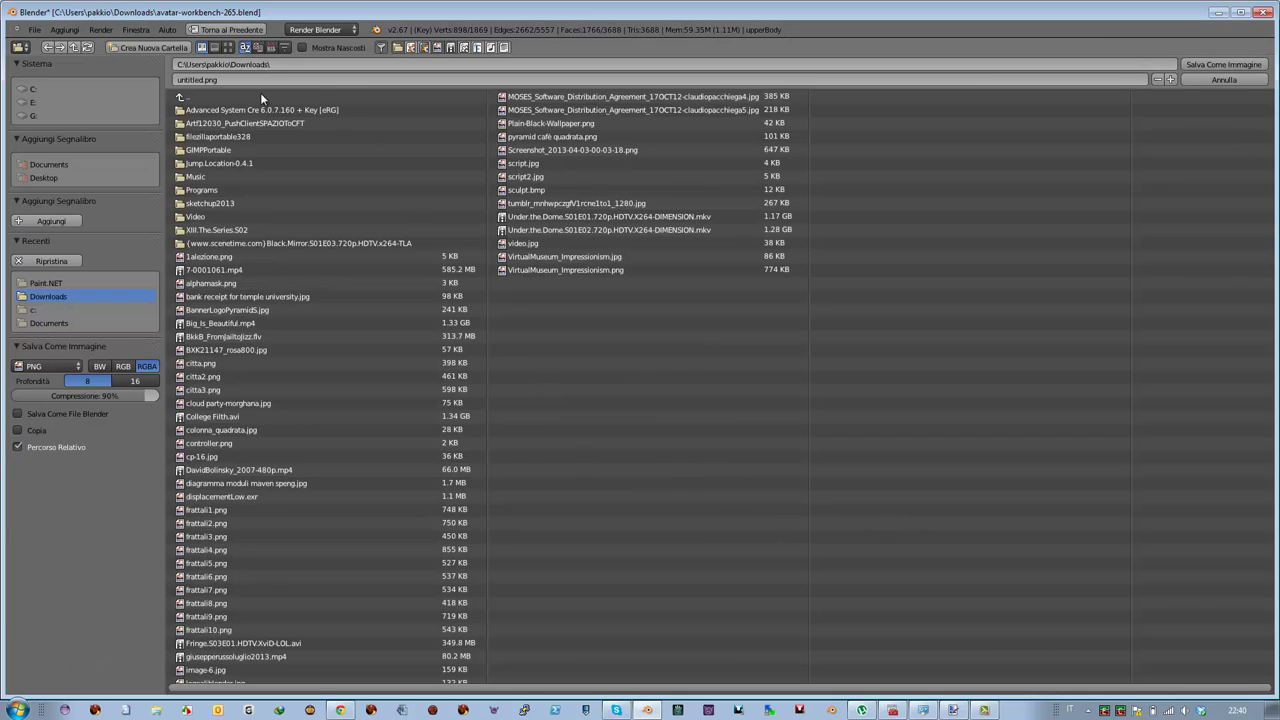
{"action": "left_click", "coordinate": [214, 78]}
{"action": "type", "text": "alphamask"}
{"action": "key", "text": "Return"}
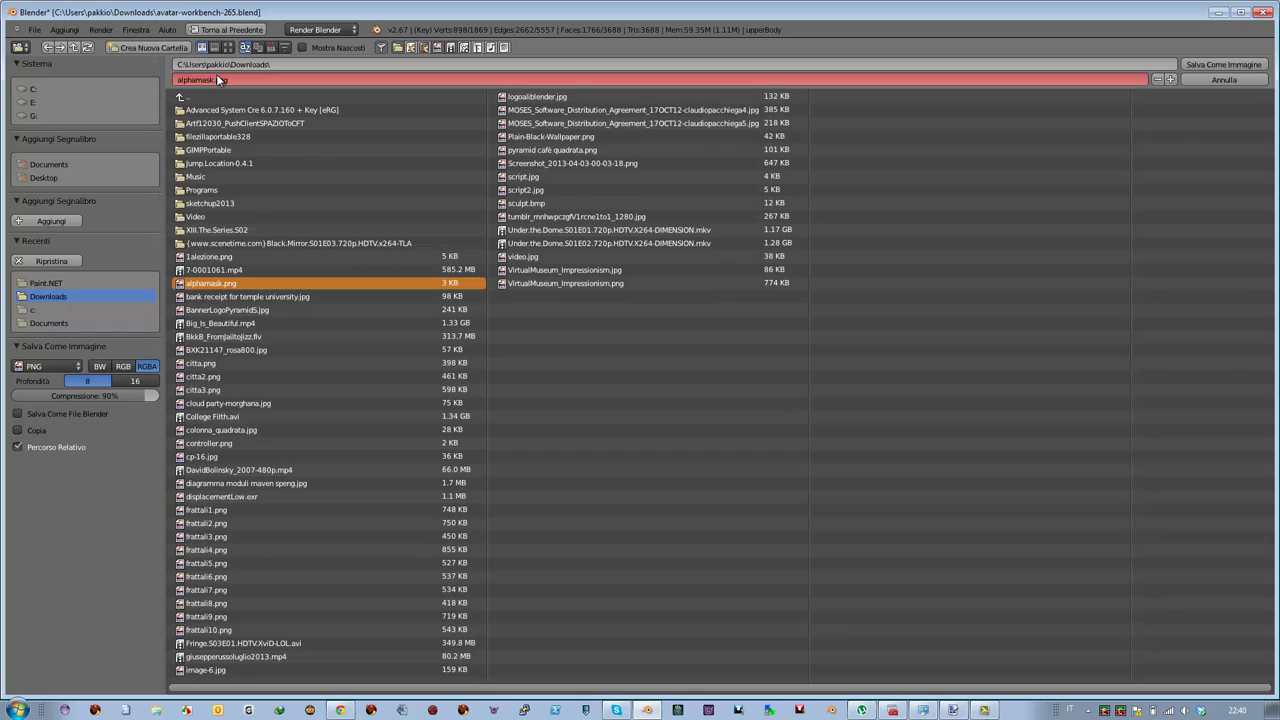
{"action": "key", "text": "Return"}
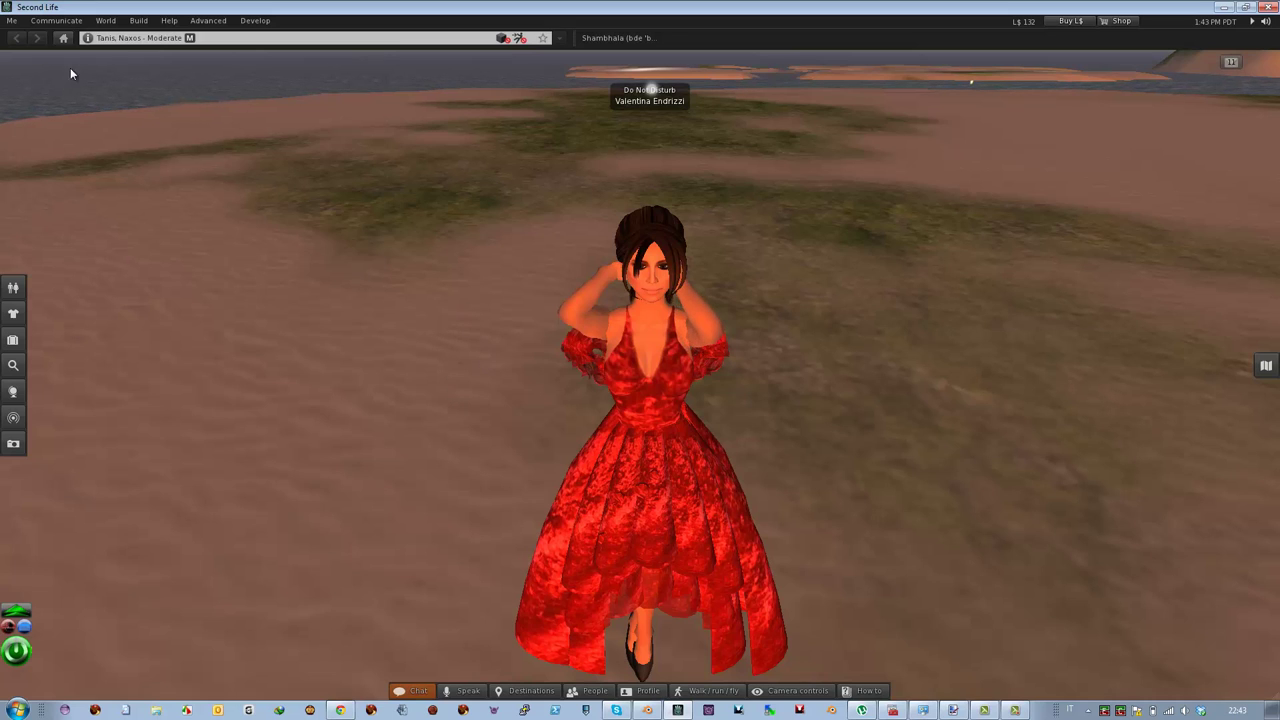
Pick alphamask.png from the Downloads folder as the Second Life image to upload.
{"action": "left_click", "coordinate": [9, 21]}
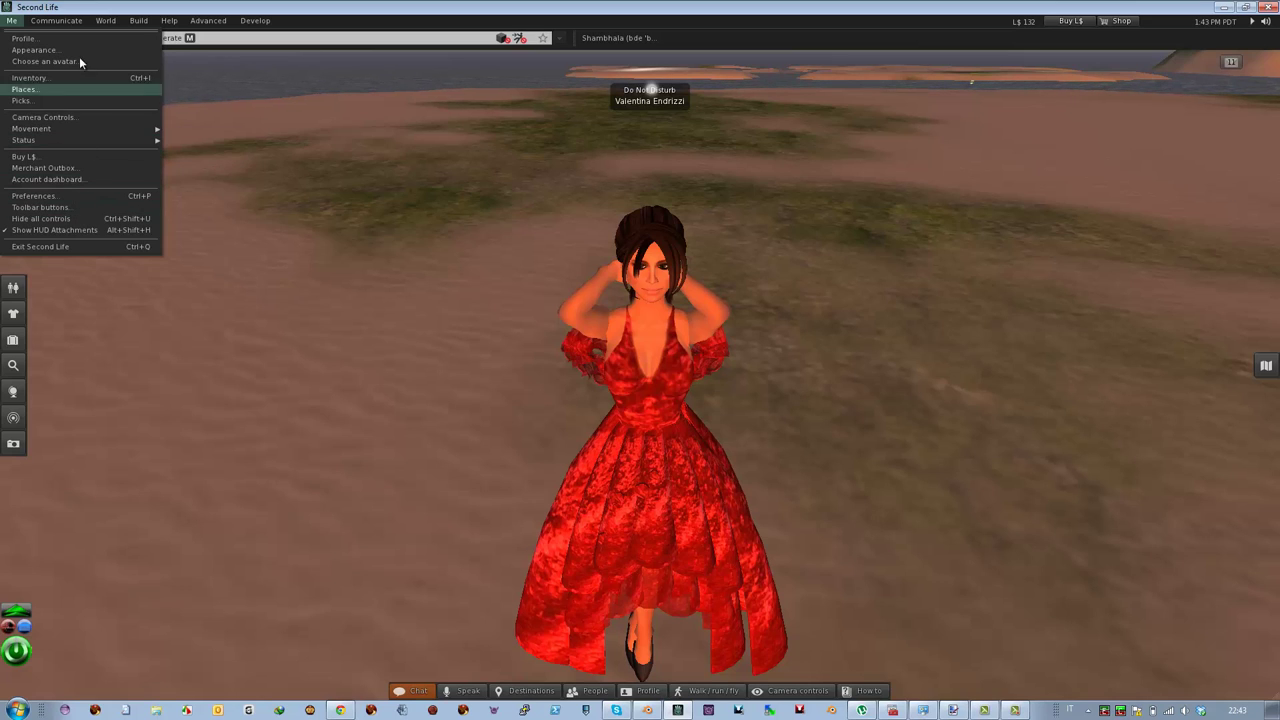
{"action": "left_click", "coordinate": [299, 318]}
{"action": "type", "text": "c:\\"}
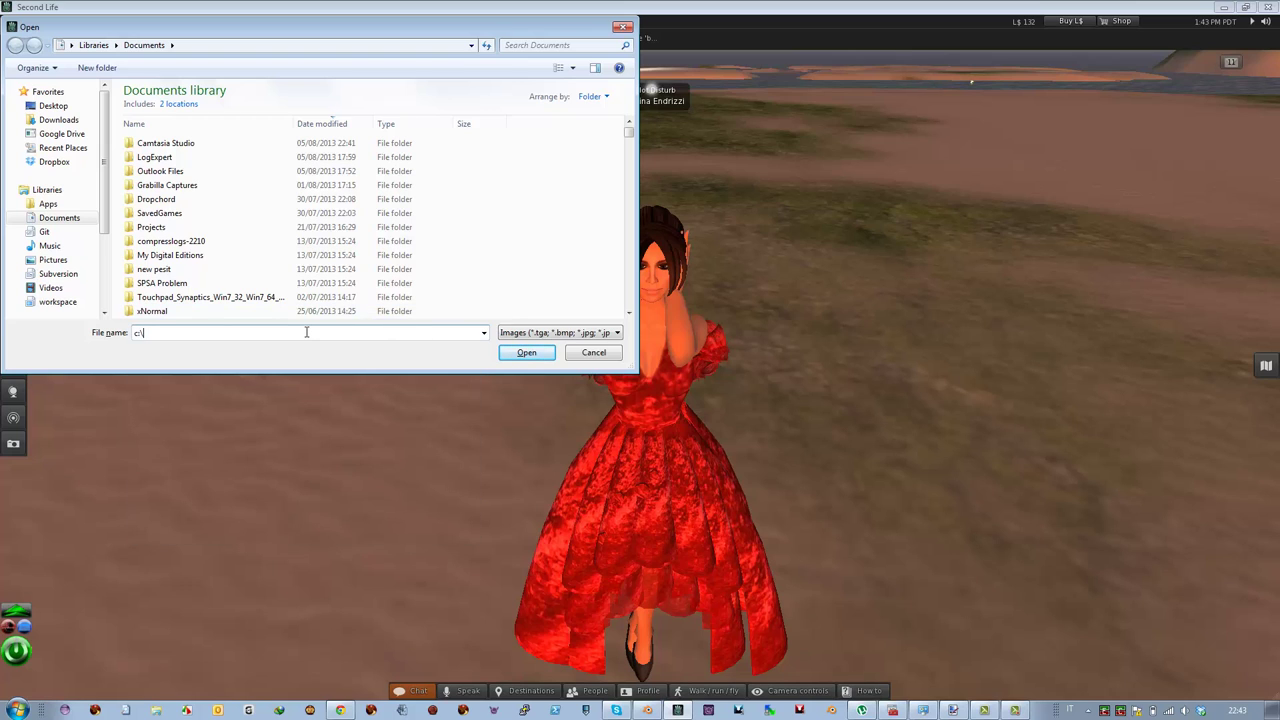
{"action": "type", "text": "alph"}
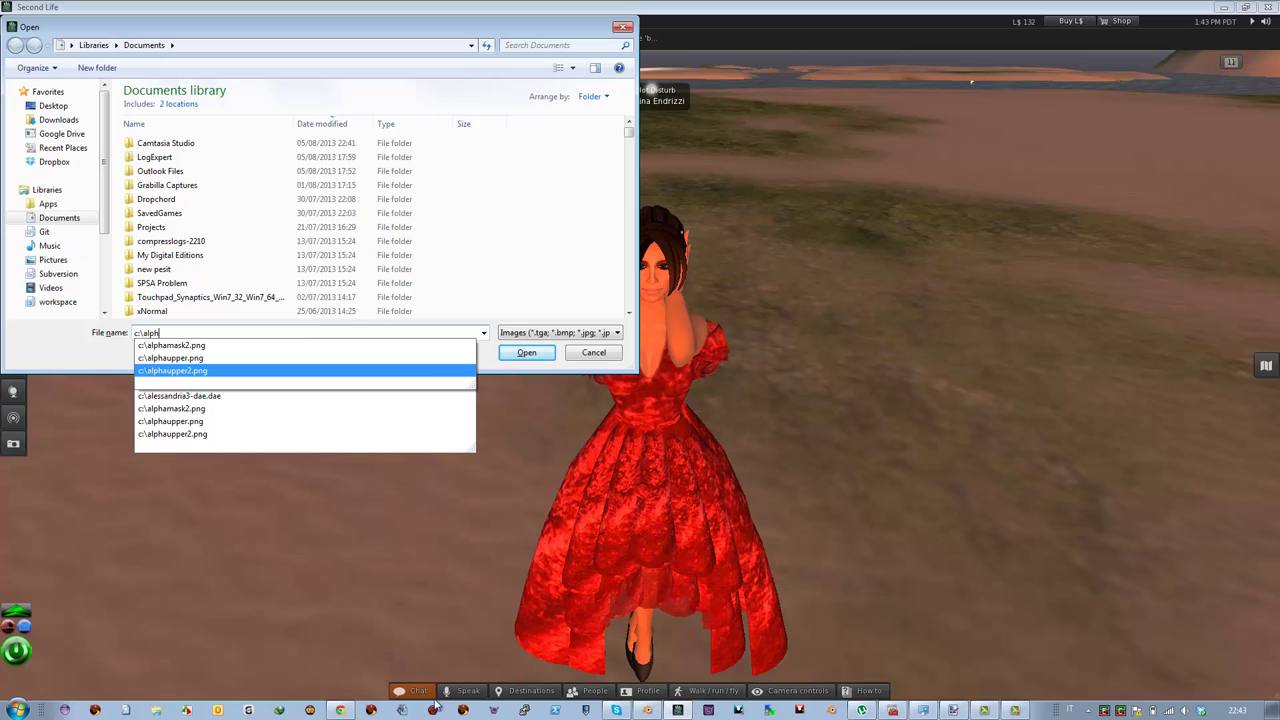
{"action": "left_click", "coordinate": [834, 710]}
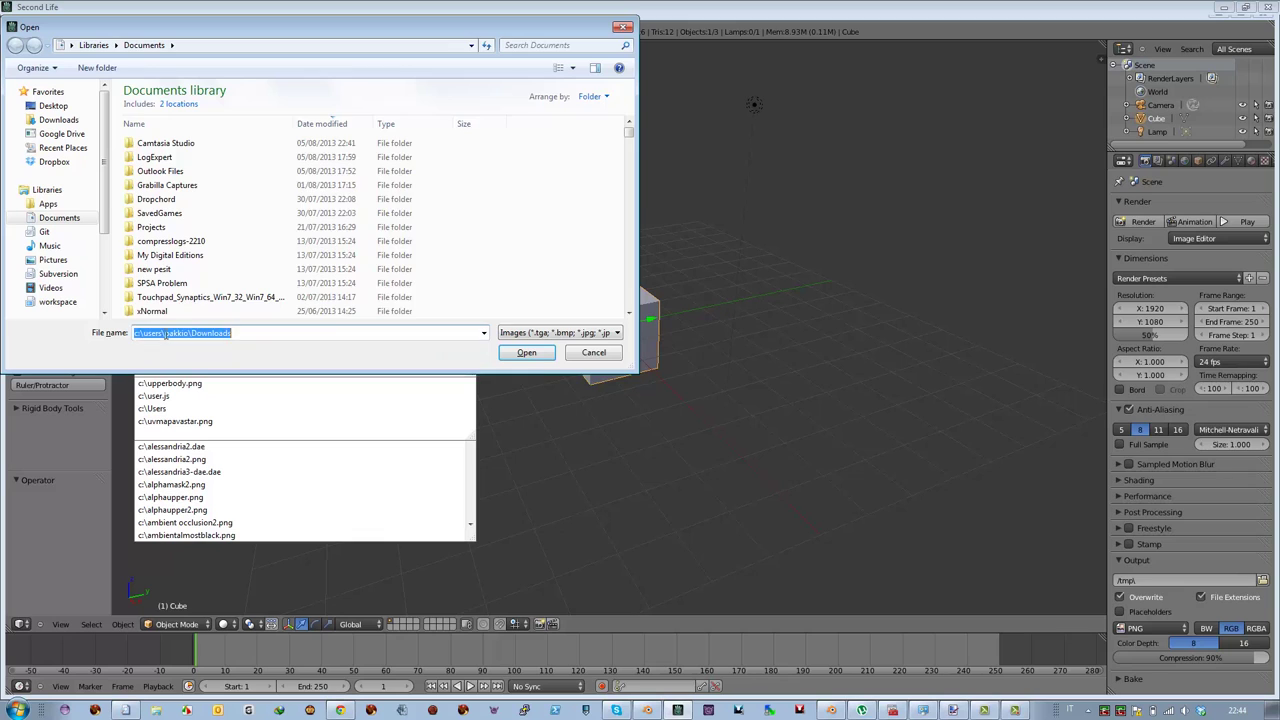
{"action": "key", "text": "Return"}
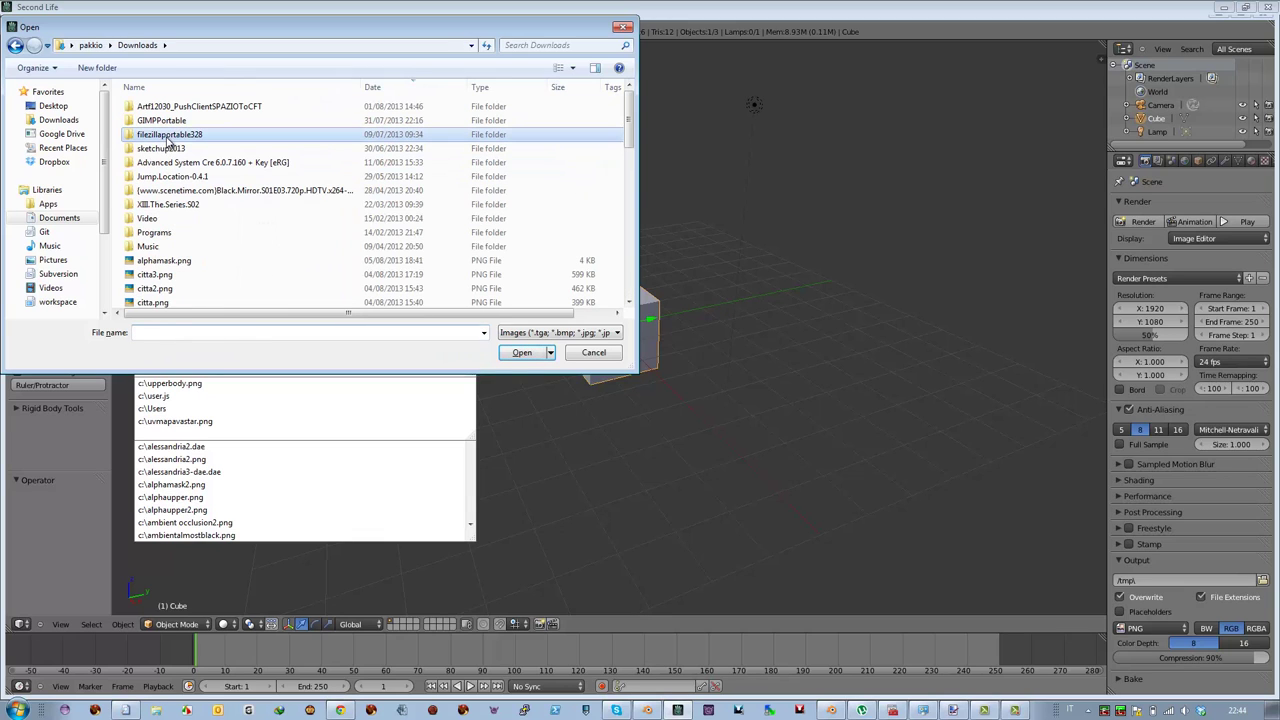
{"action": "left_click", "coordinate": [160, 261]}
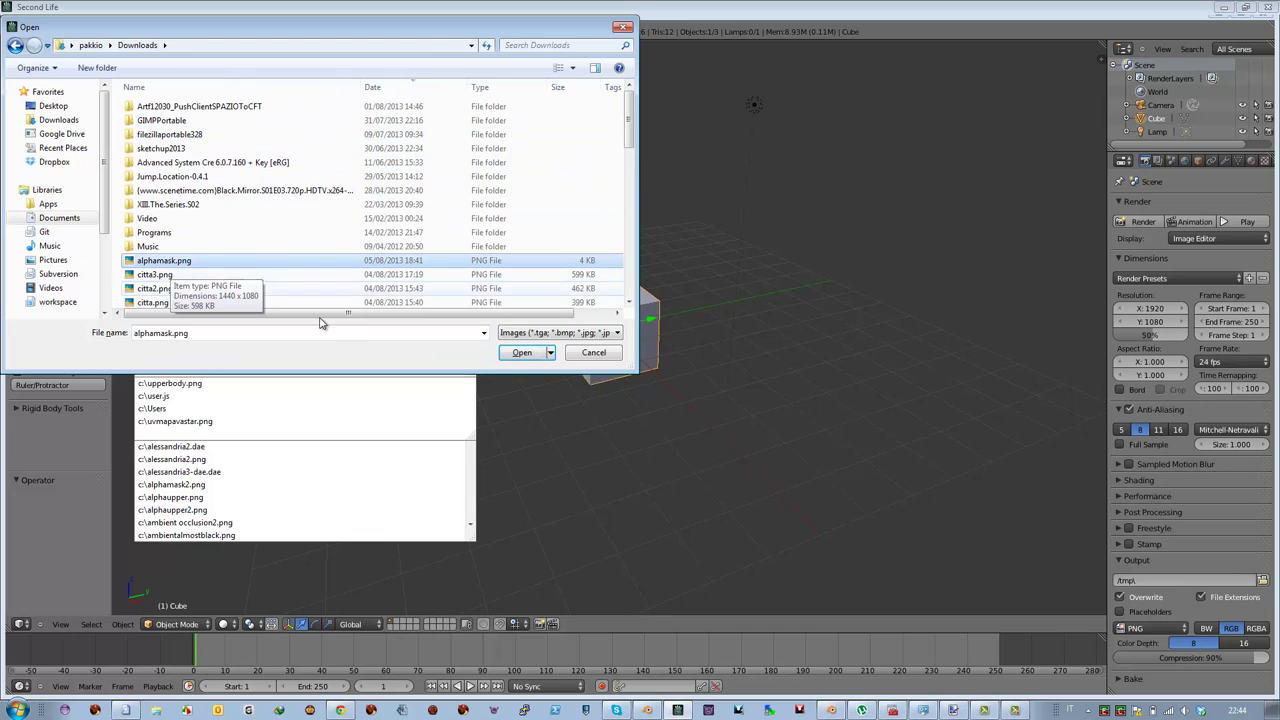
{"action": "left_click", "coordinate": [519, 356]}
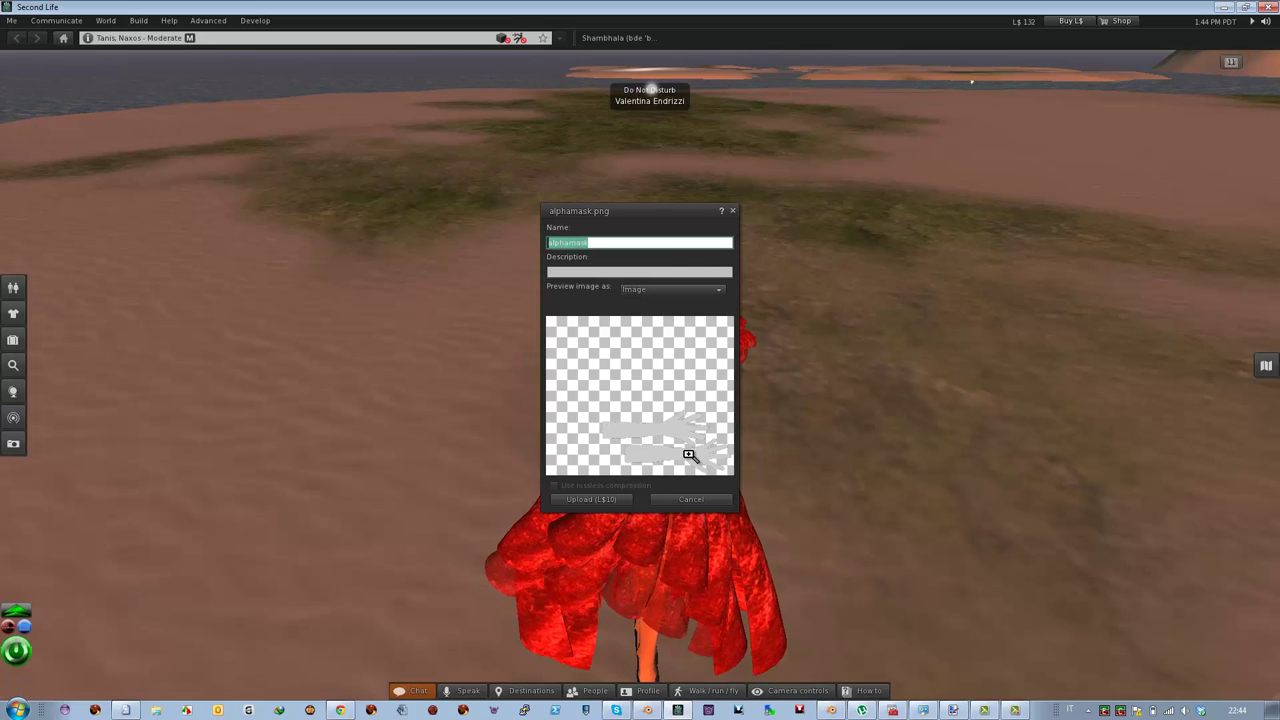
Upload the alphamask image for L$10 and select it in the inventory's Textures folder.
{"action": "left_click", "coordinate": [594, 500]}
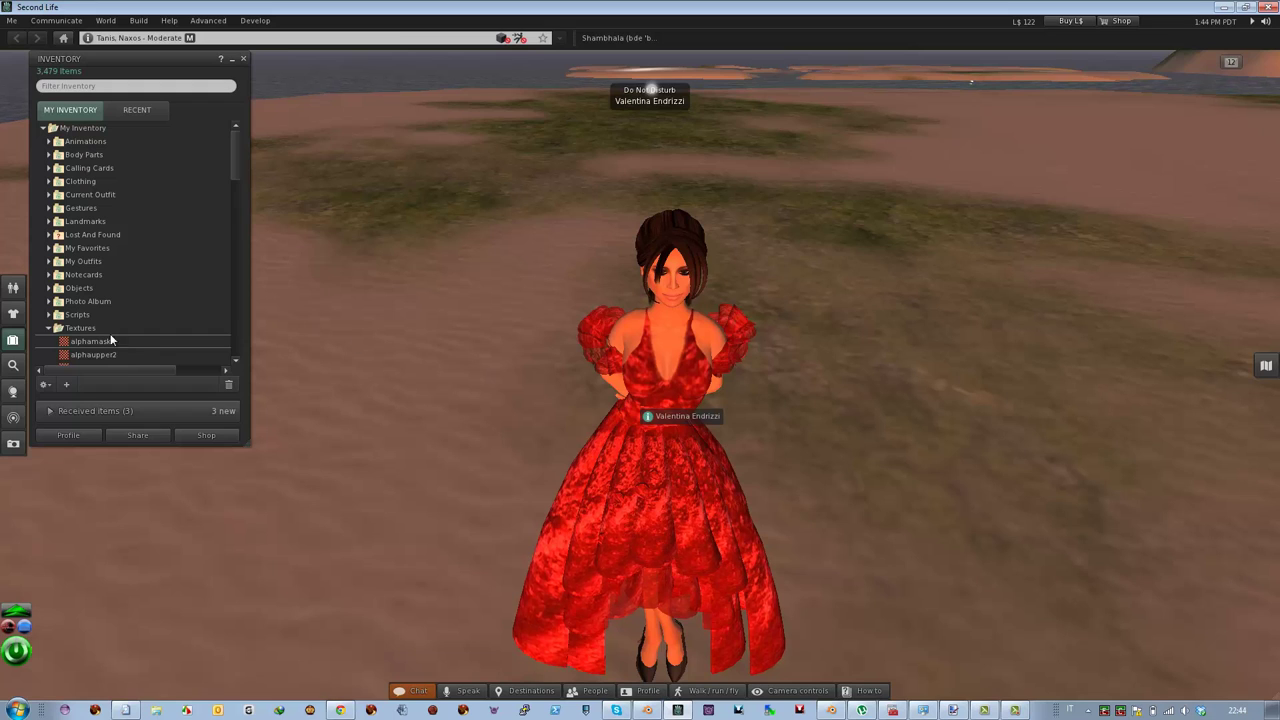
{"action": "left_click", "coordinate": [84, 344]}
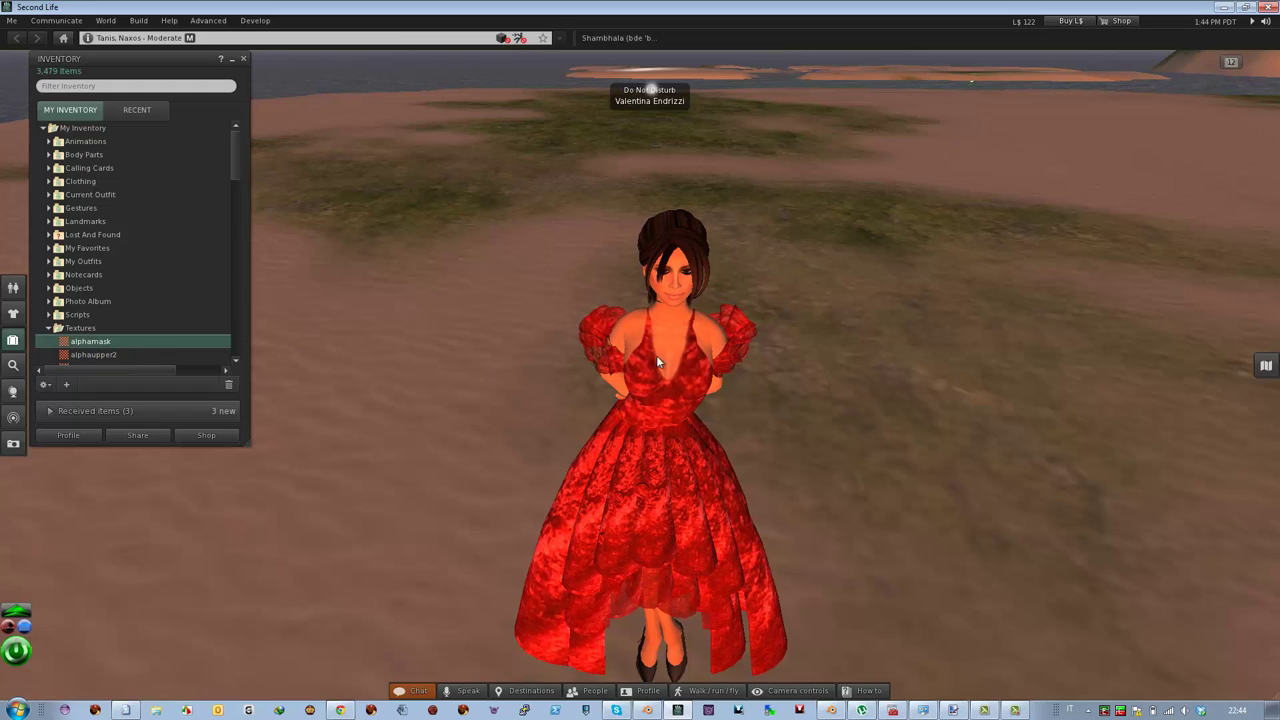
{"action": "right_click", "coordinate": [680, 347]}
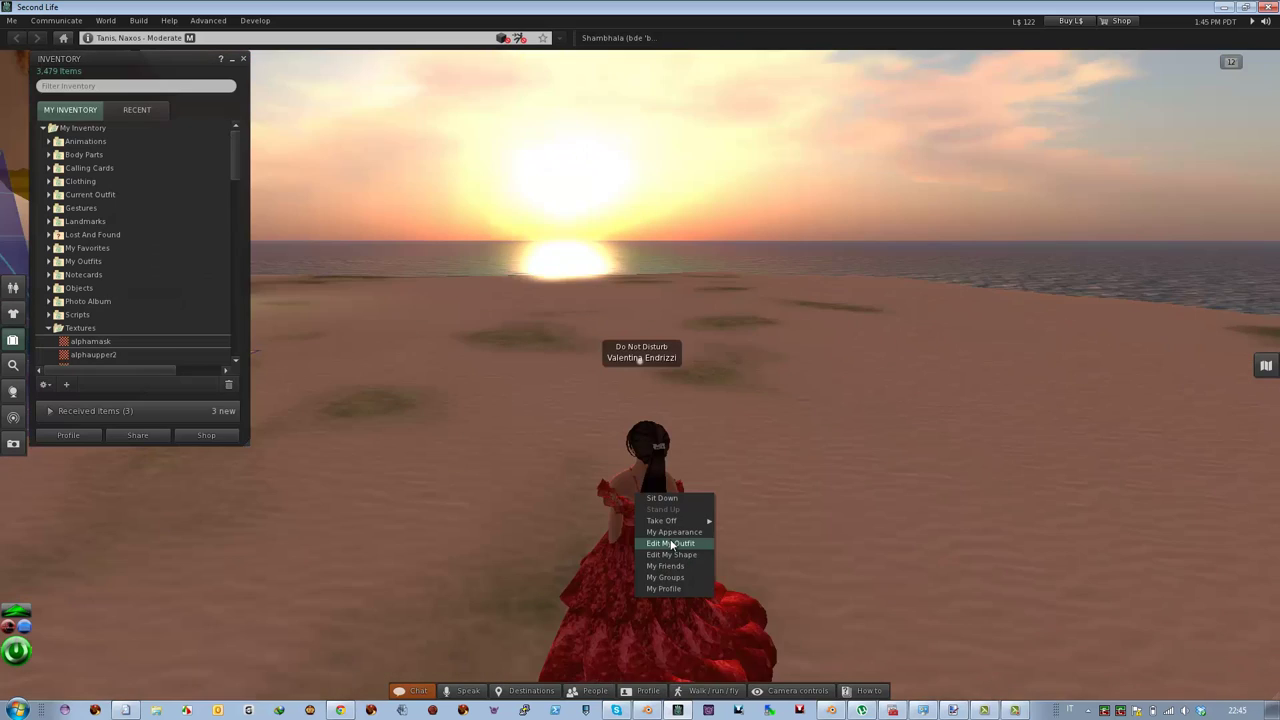
From Edit My Outfit's Body Parts gear menu, create a New Alpha wearable.
{"action": "left_click", "coordinate": [715, 393]}
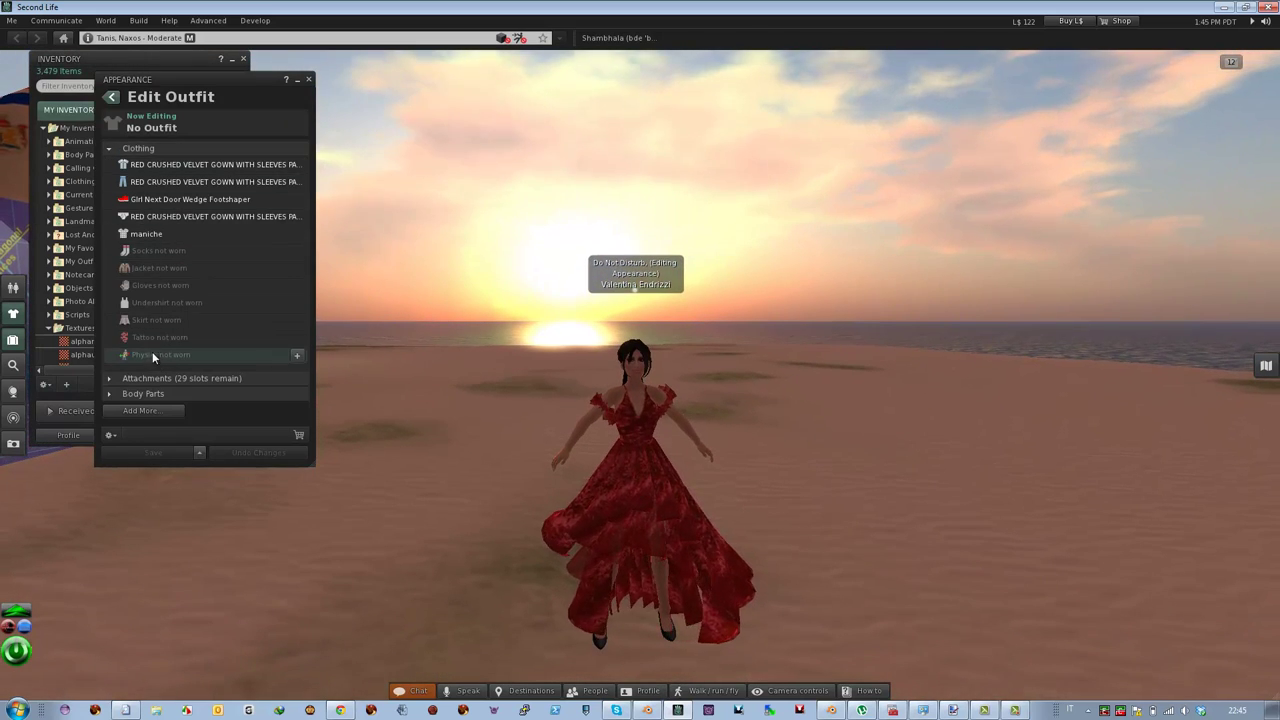
{"action": "left_click", "coordinate": [113, 393]}
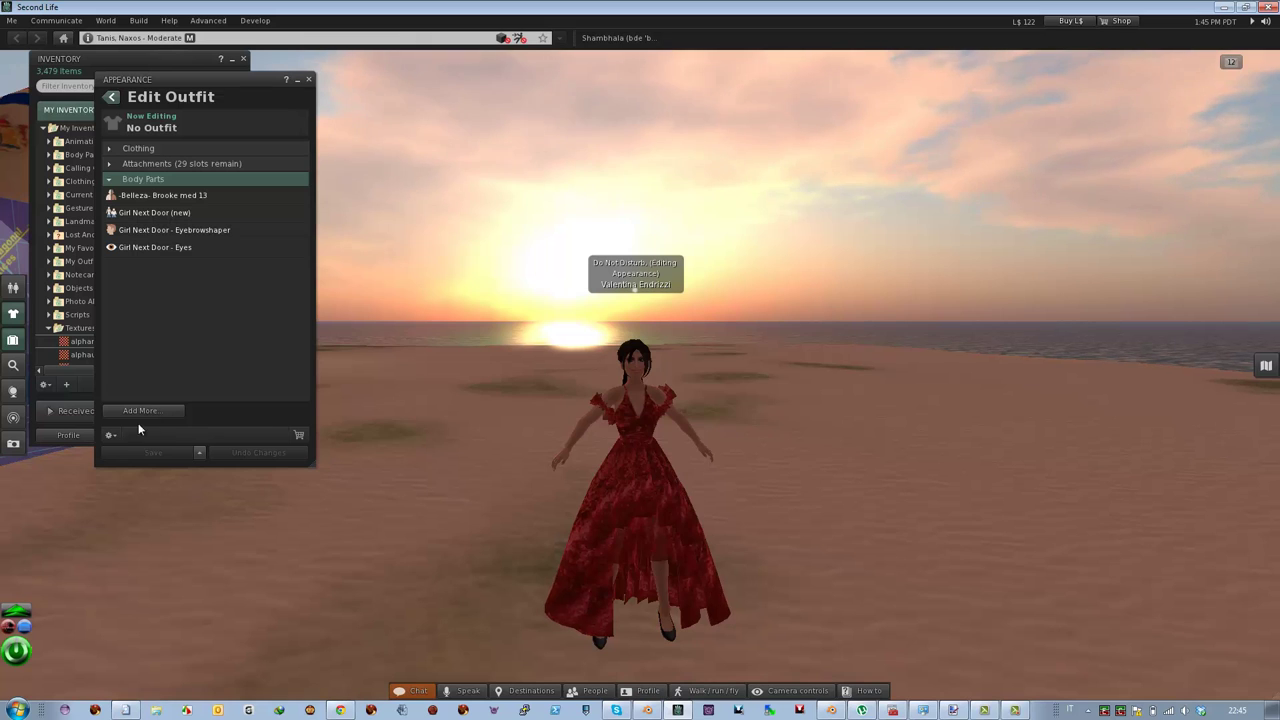
{"action": "left_click", "coordinate": [112, 436]}
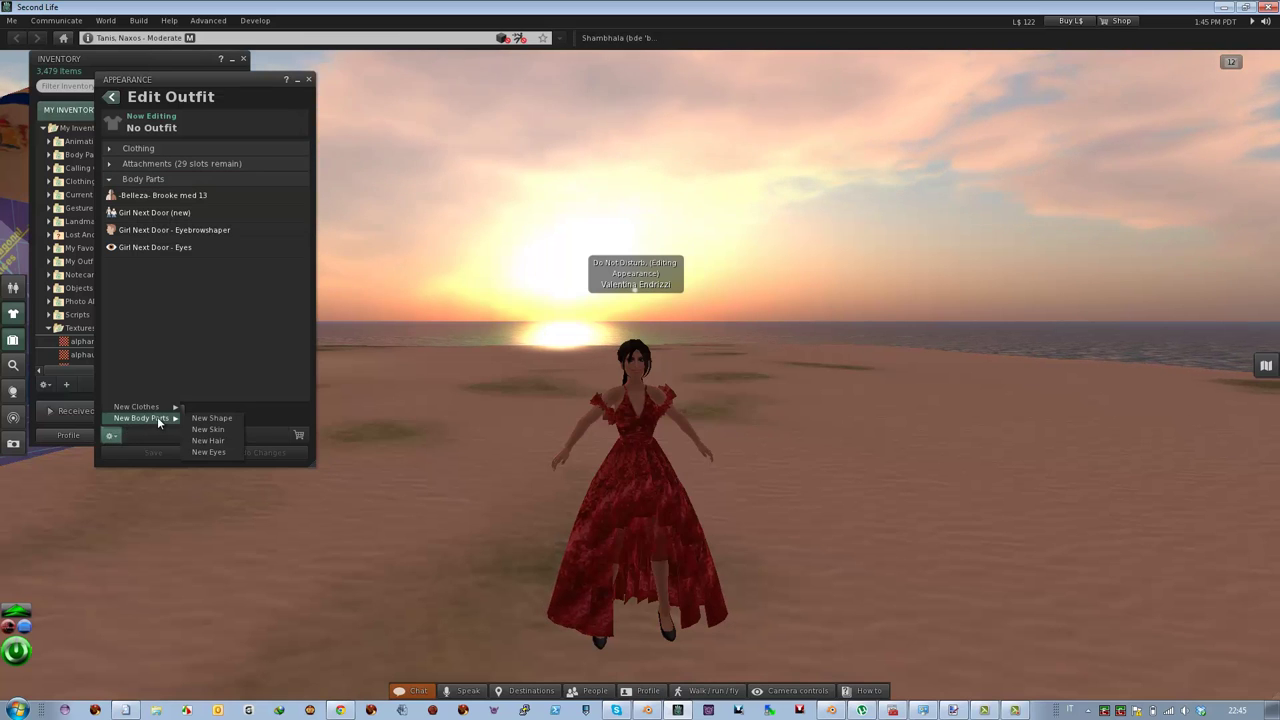
{"action": "mouse_move", "coordinate": [137, 407]}
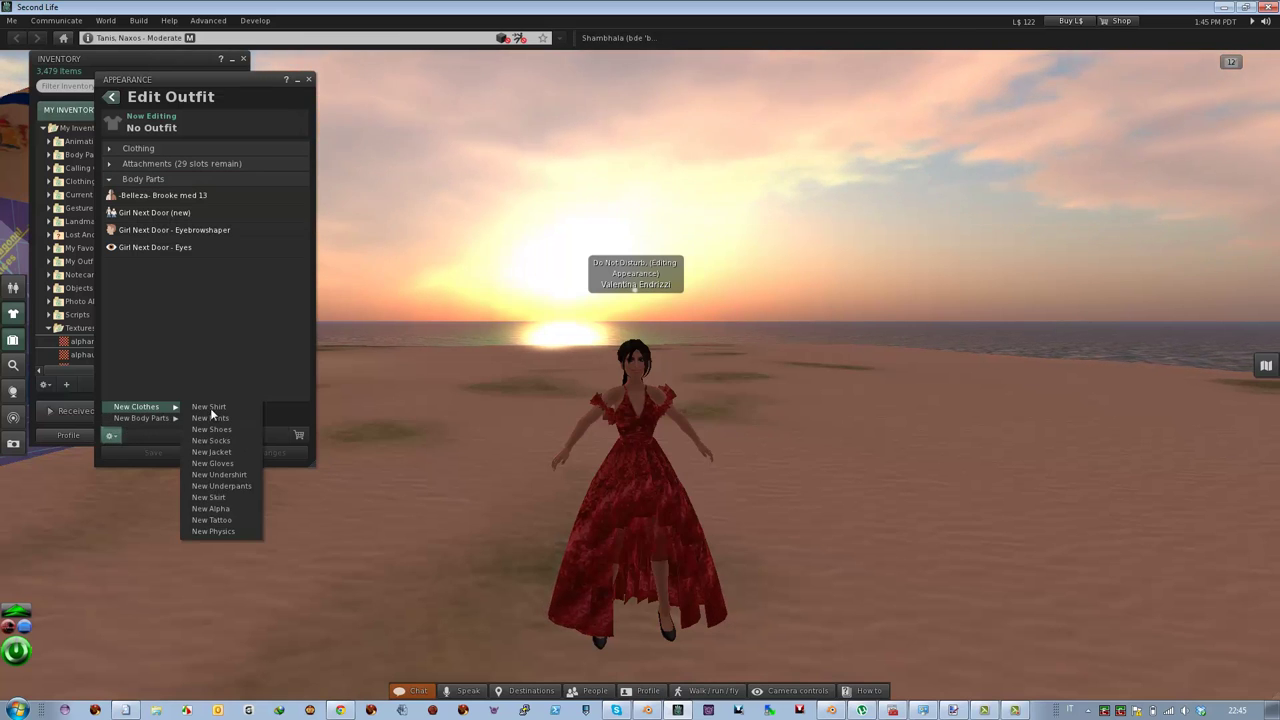
{"action": "left_click", "coordinate": [227, 510]}
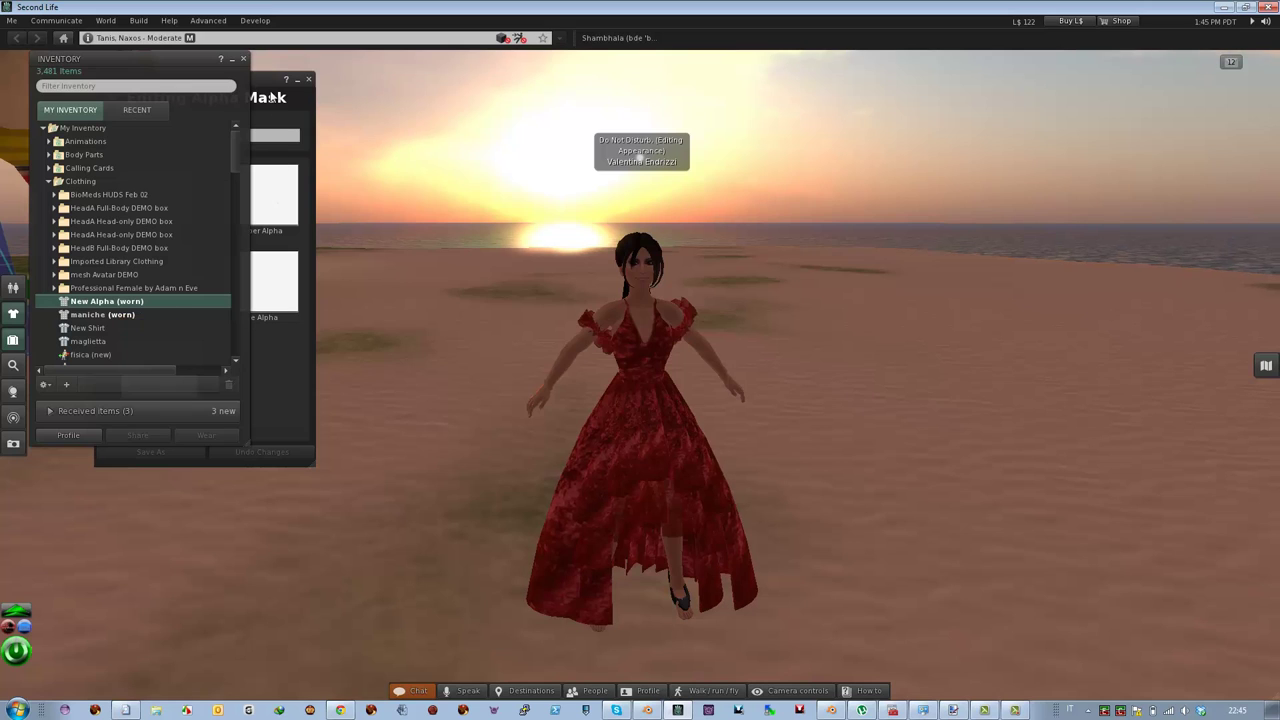
Set the New Alpha's Upper Alpha texture to alphamask from the Textures folder.
{"action": "left_click_drag", "start_coordinate": [268, 86], "coordinate": [423, 96]}
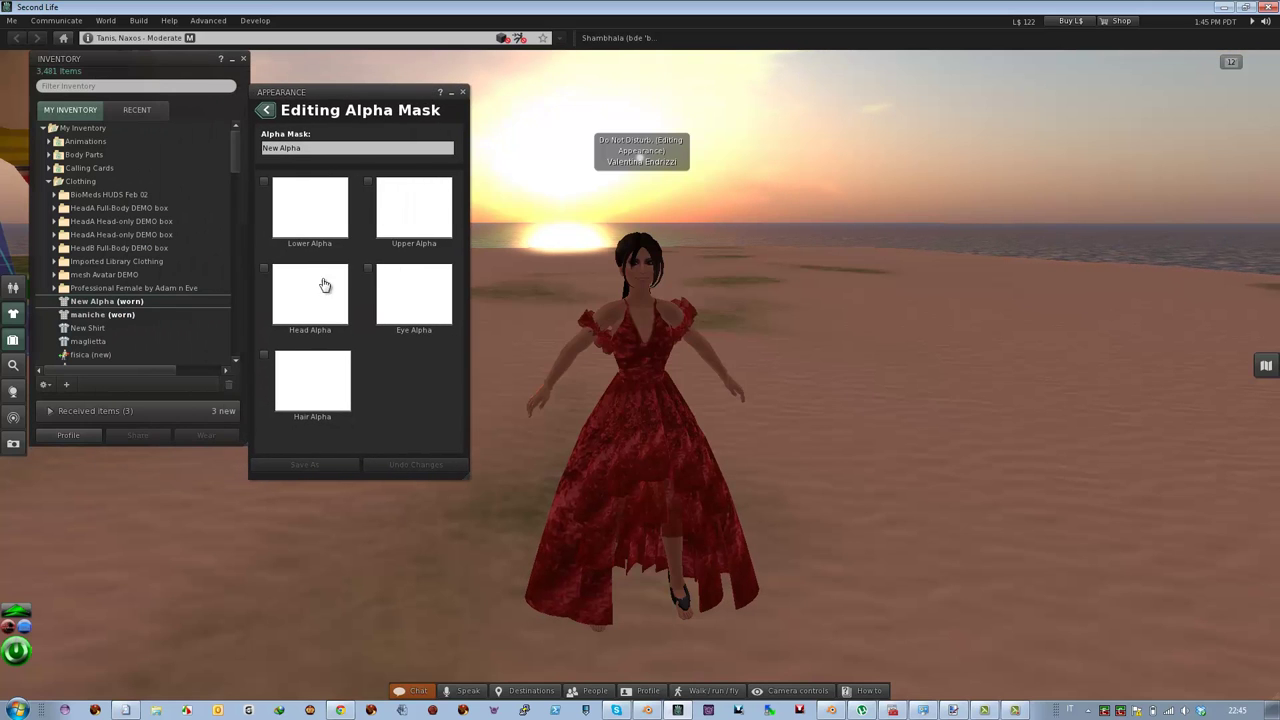
{"action": "left_click", "coordinate": [416, 211]}
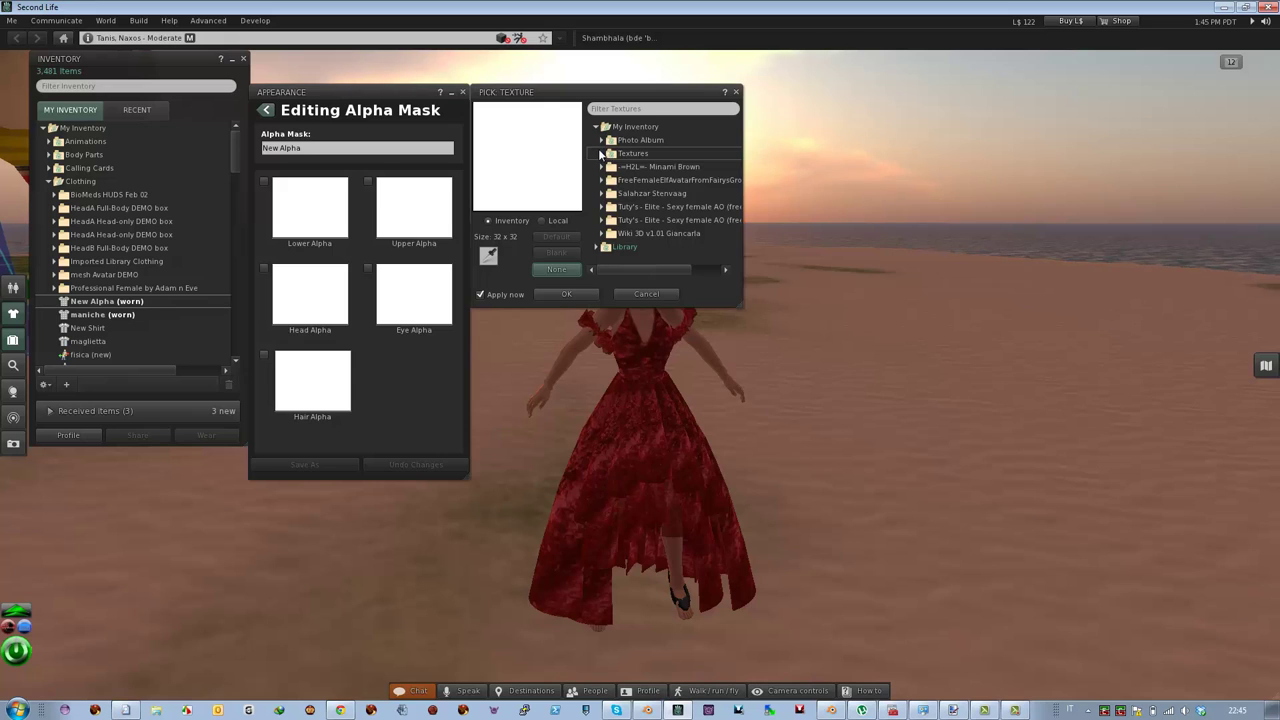
{"action": "left_click", "coordinate": [601, 154]}
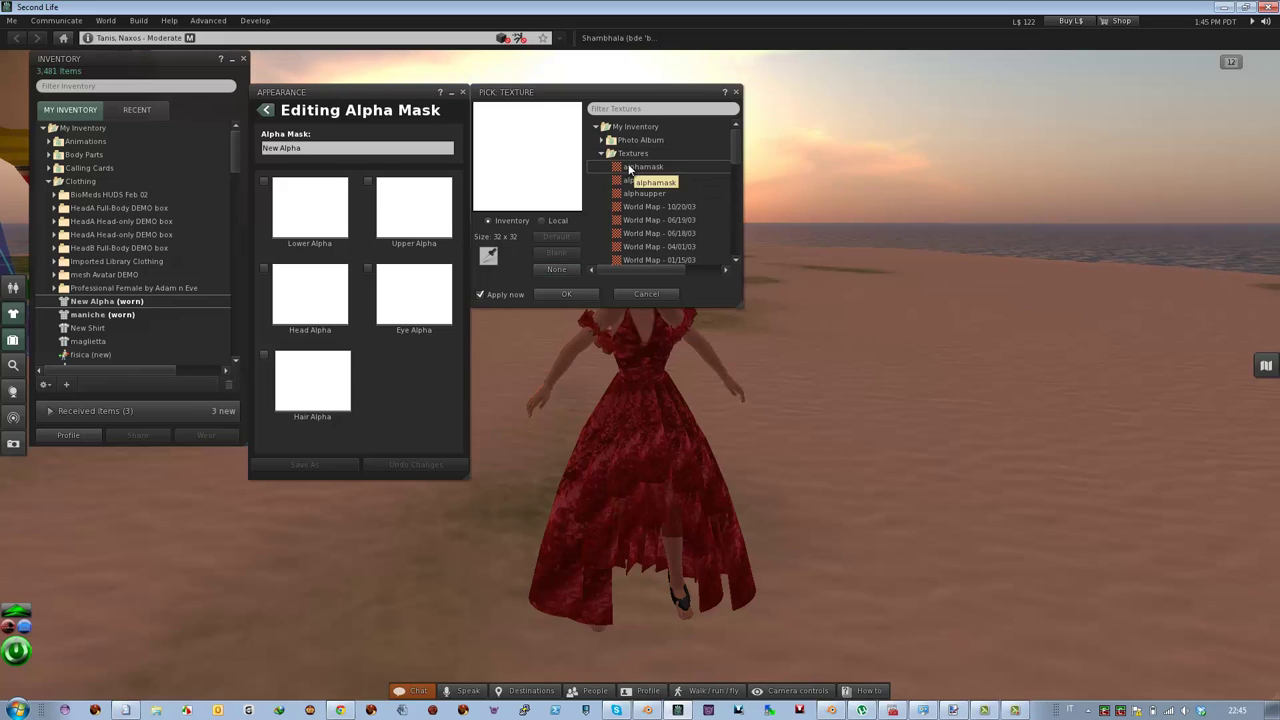
{"action": "left_click", "coordinate": [630, 167]}
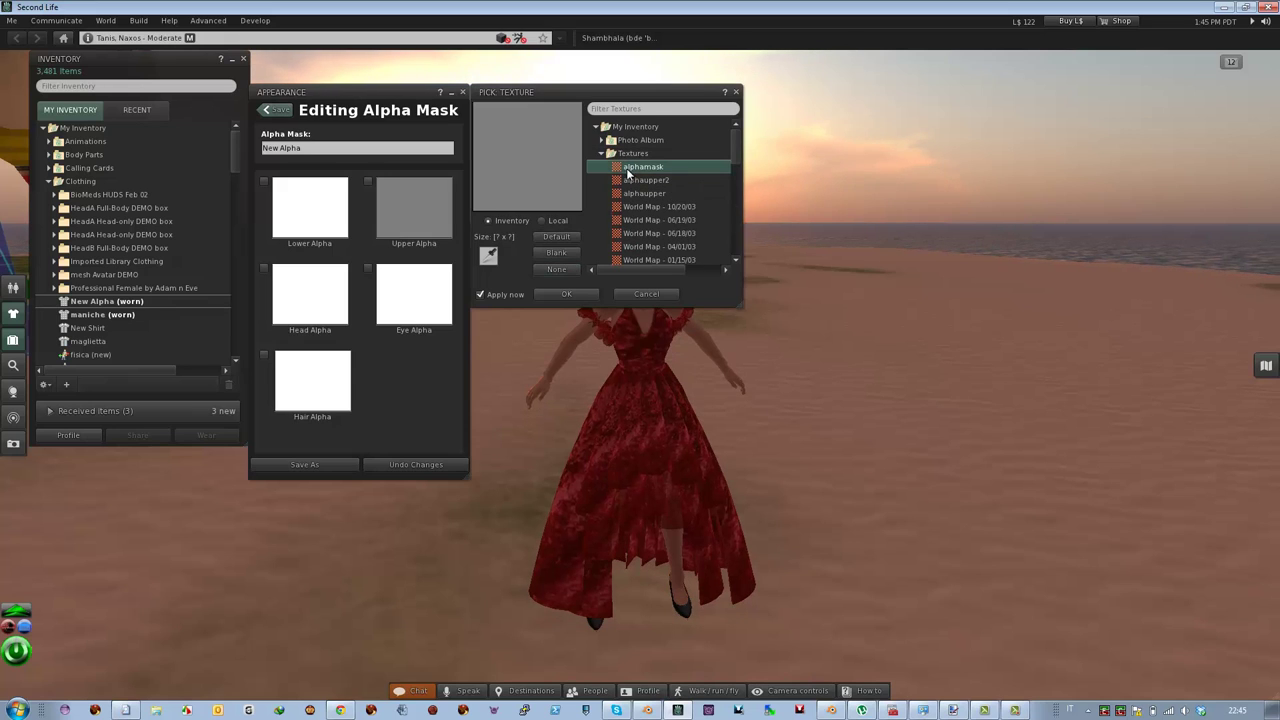
{"action": "left_click", "coordinate": [568, 294]}
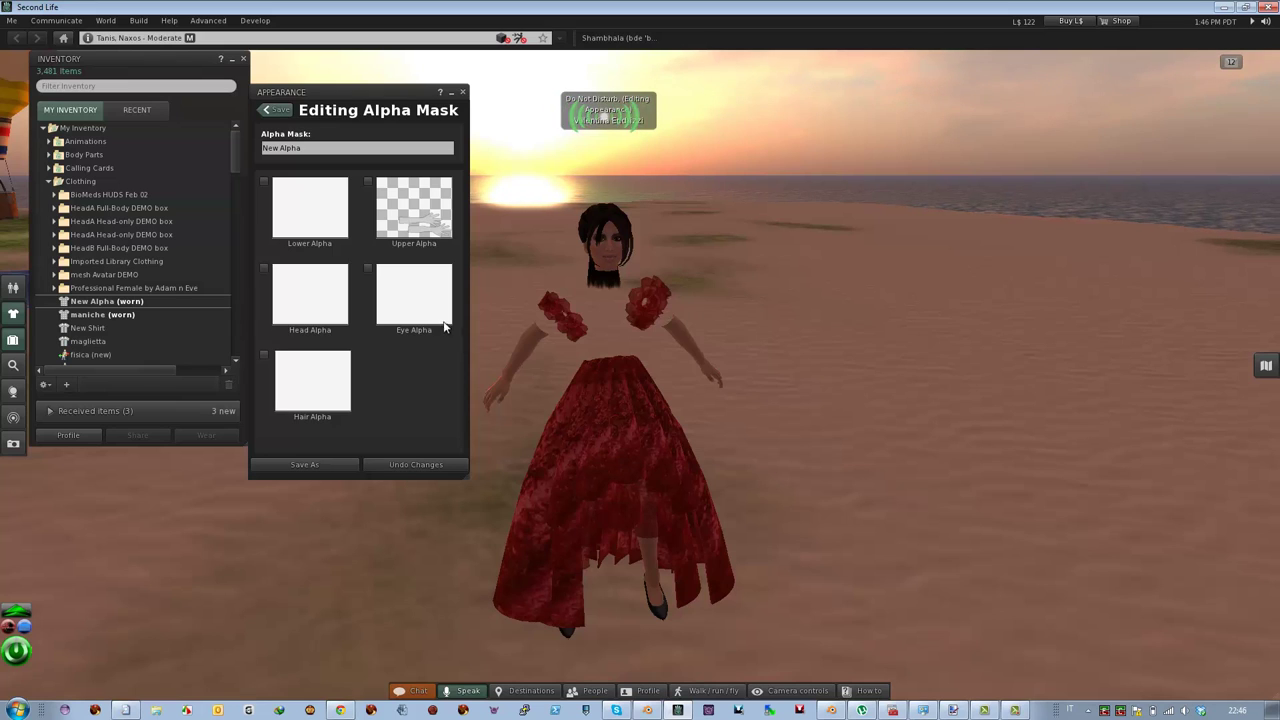
Undo the alpha mask changes, close Appearance and Inventory, and orbit to face the avatar.
{"action": "left_click", "coordinate": [396, 462]}
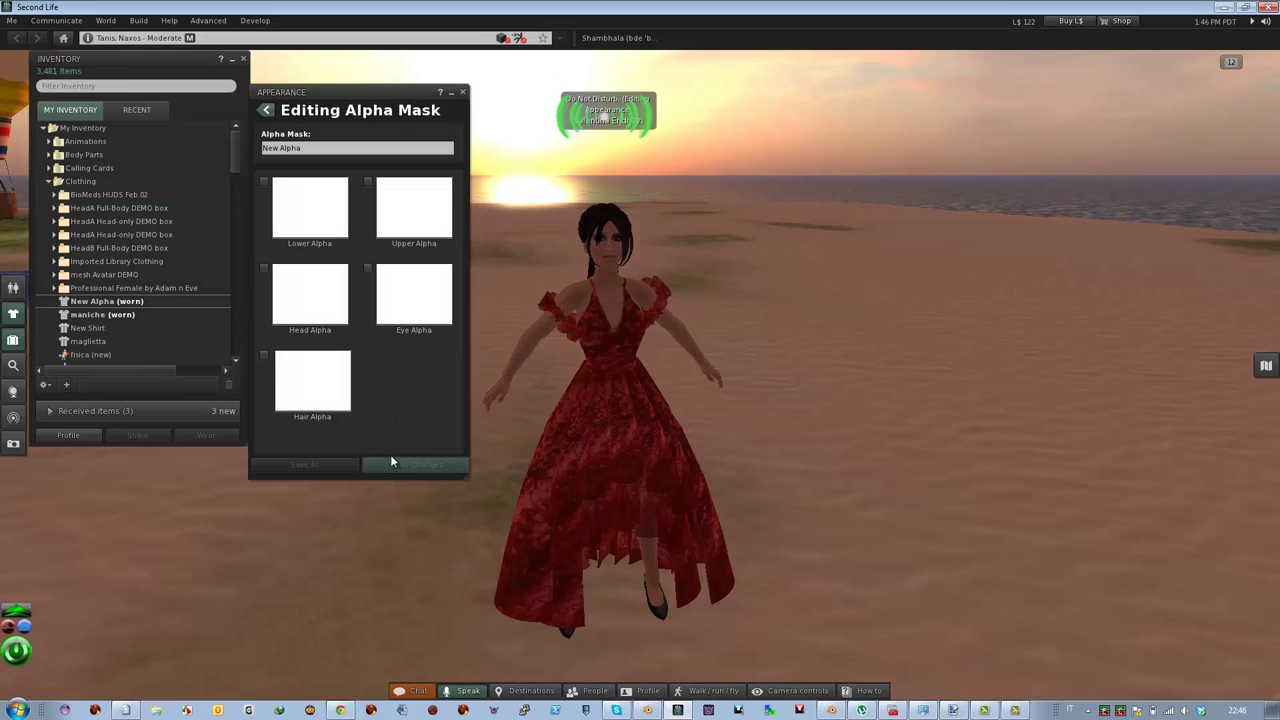
{"action": "left_click", "coordinate": [460, 88]}
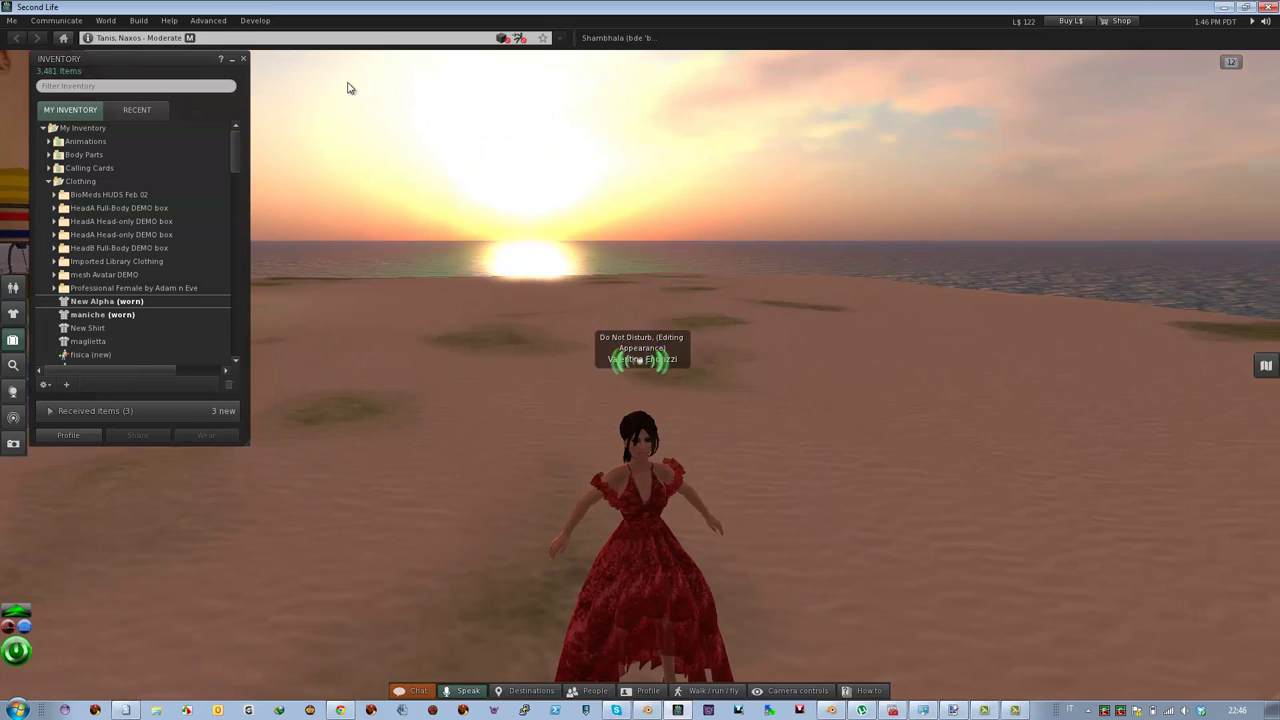
{"action": "left_click", "coordinate": [243, 58]}
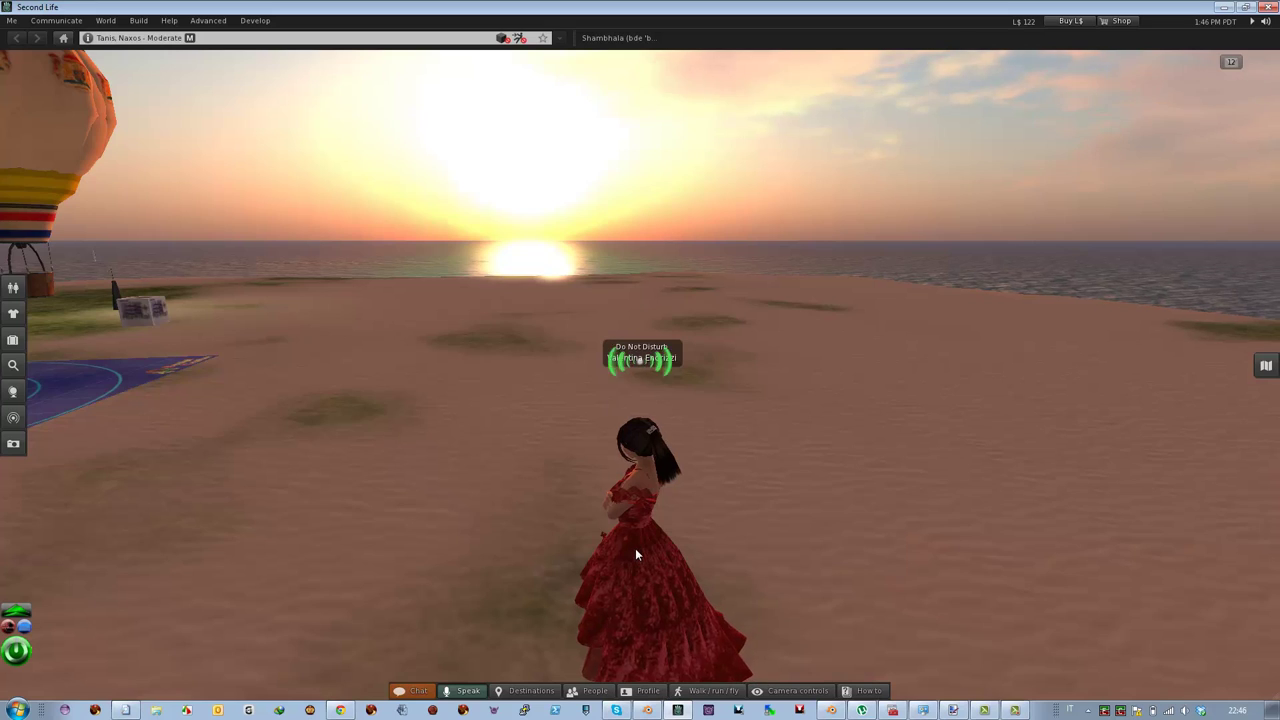
{"action": "left_click_drag", "start_coordinate": [635, 548], "coordinate": [640, 372], "text": "ctrl+alt"}
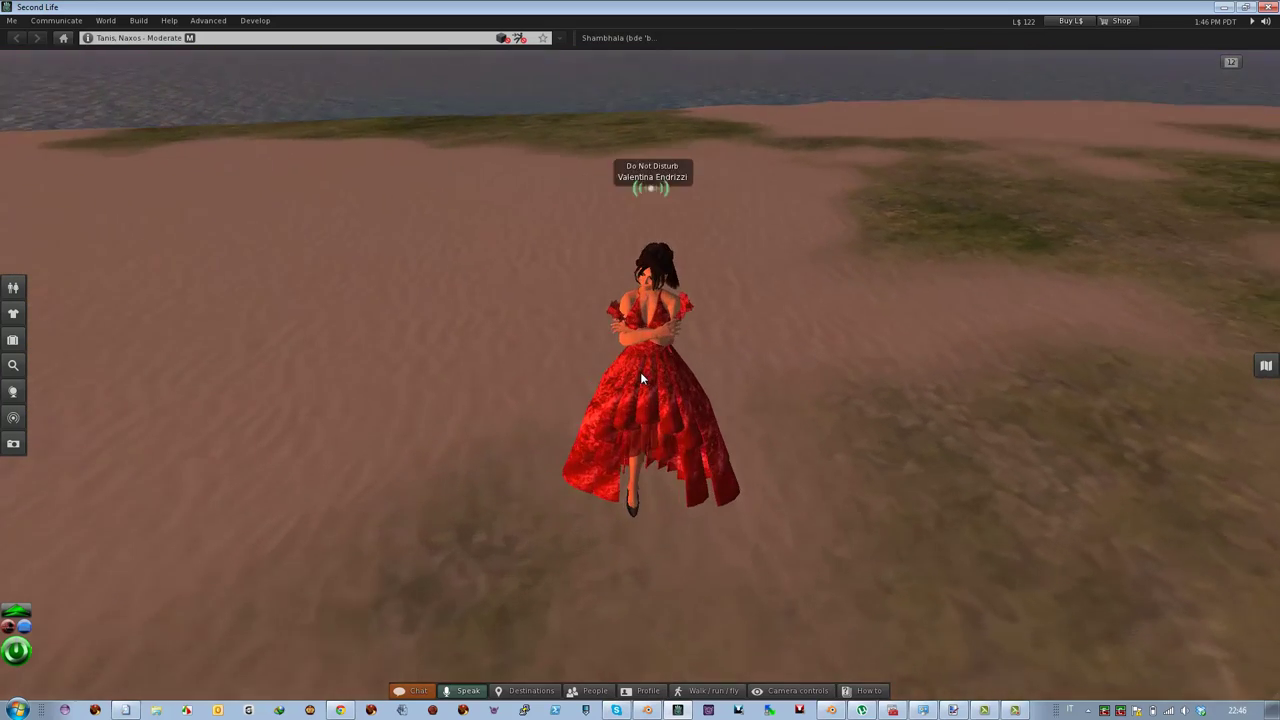